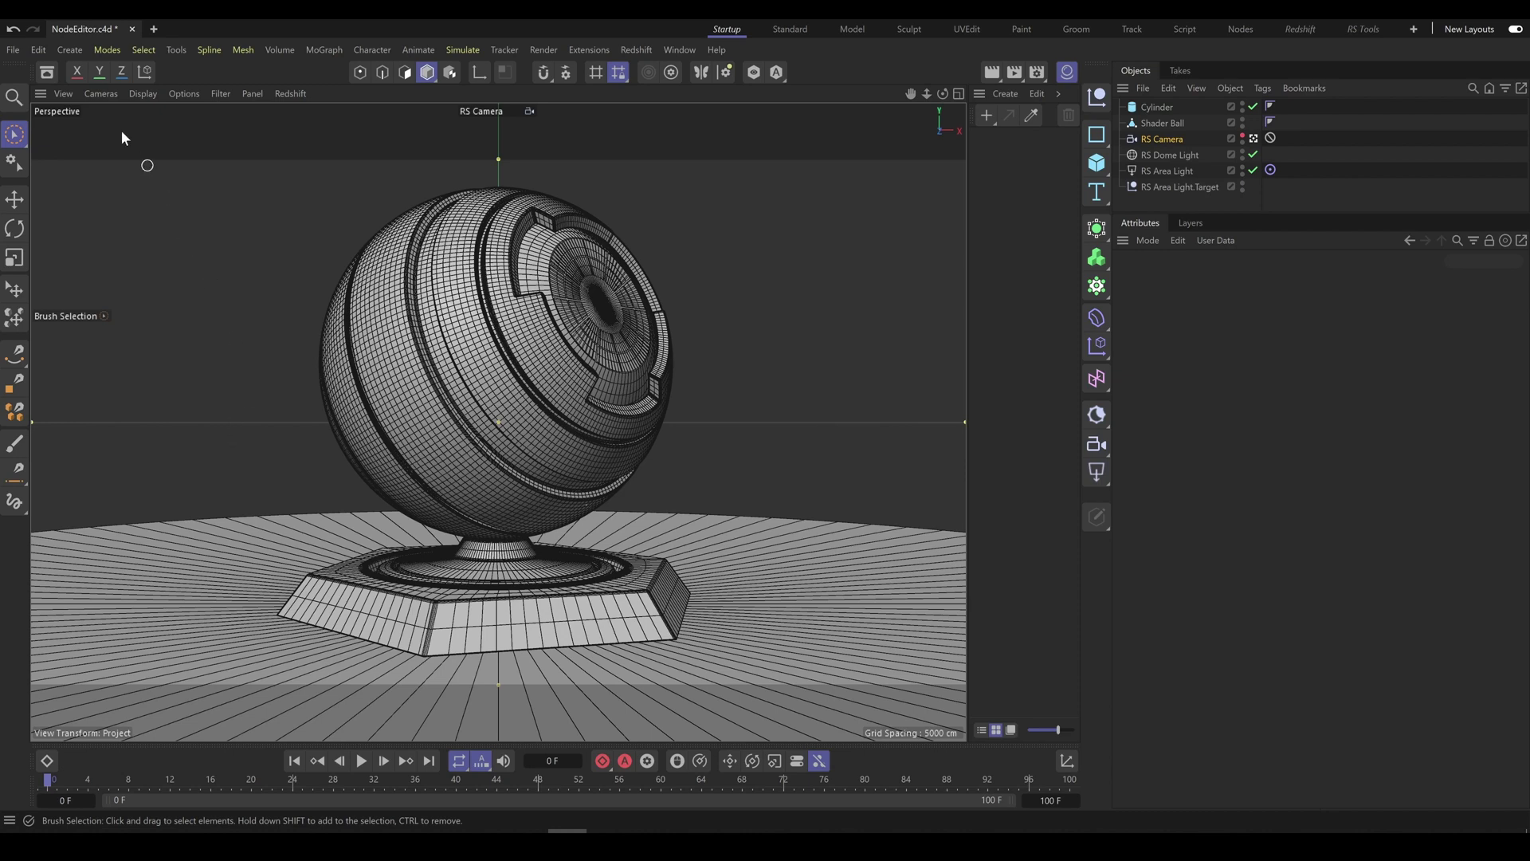
Open the preferences and examine the Redshift options and the Default Material setting in the Material section.
{"action": "left_click", "coordinate": [38, 49]}
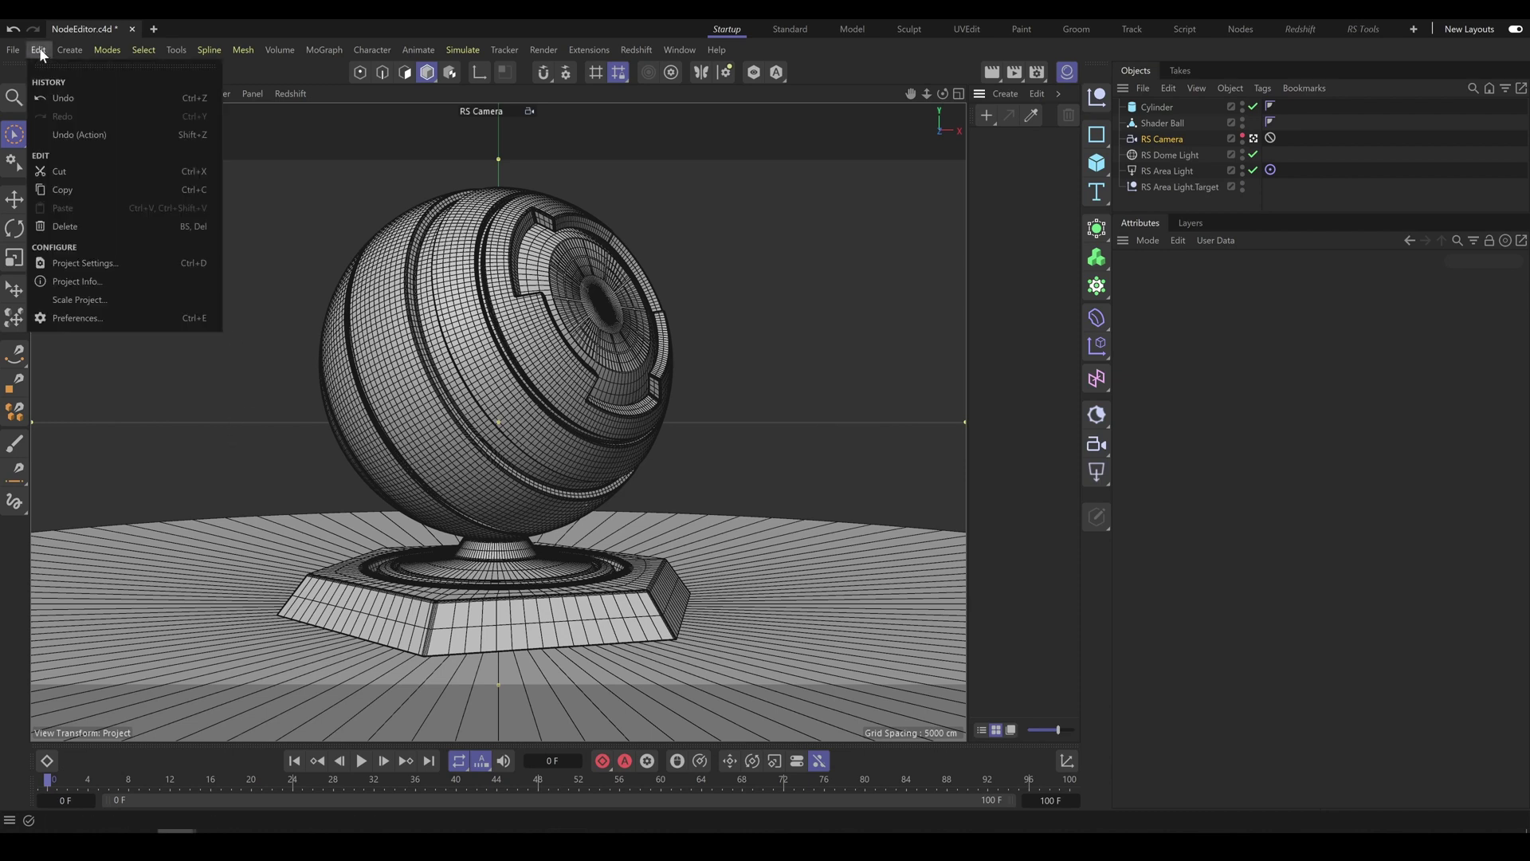
{"action": "left_click", "coordinate": [98, 317]}
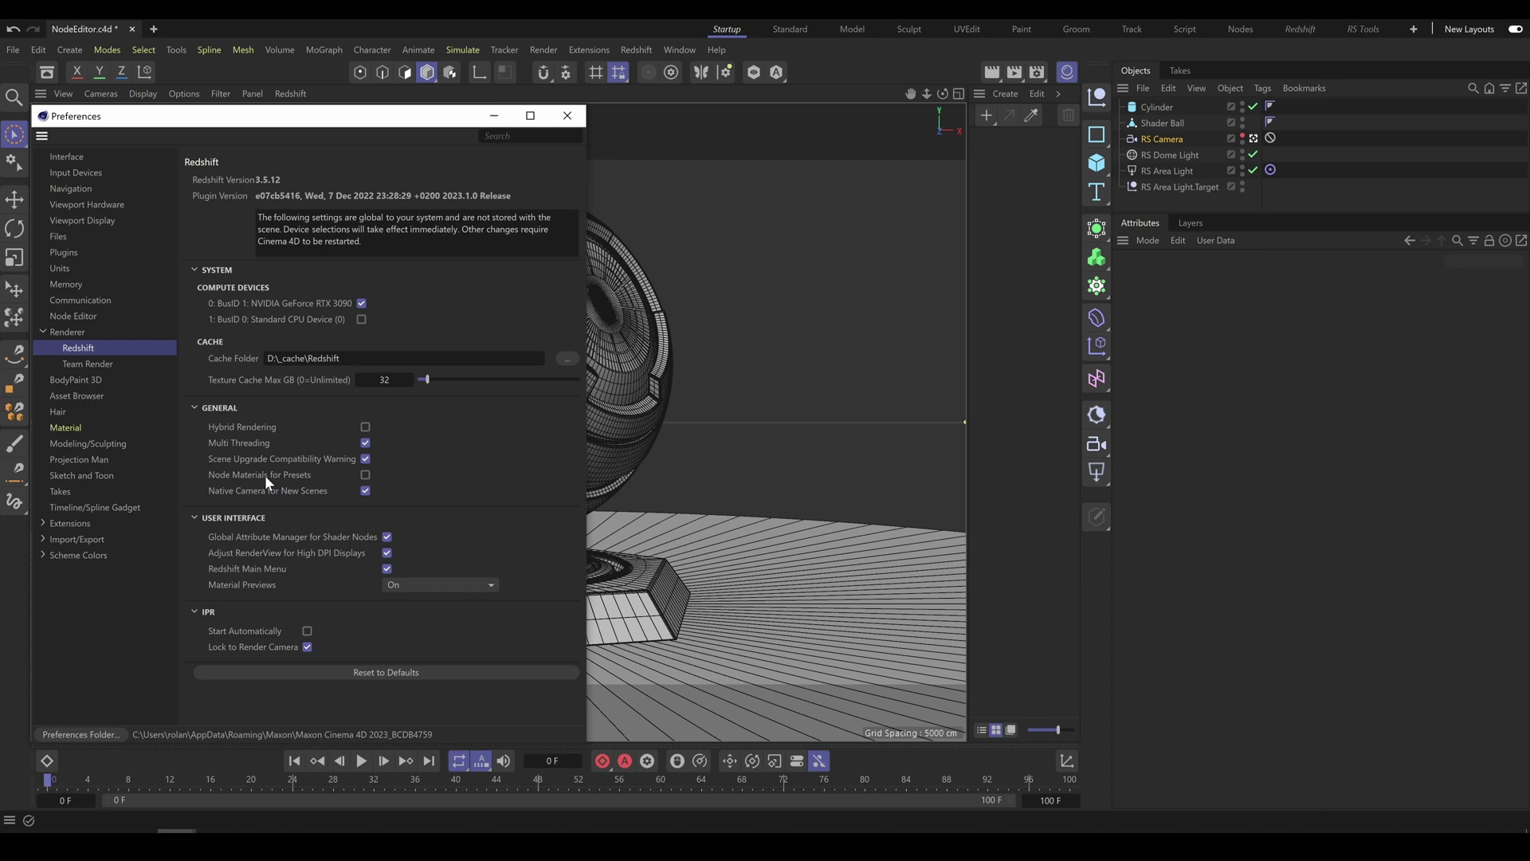
{"action": "left_click", "coordinate": [68, 429]}
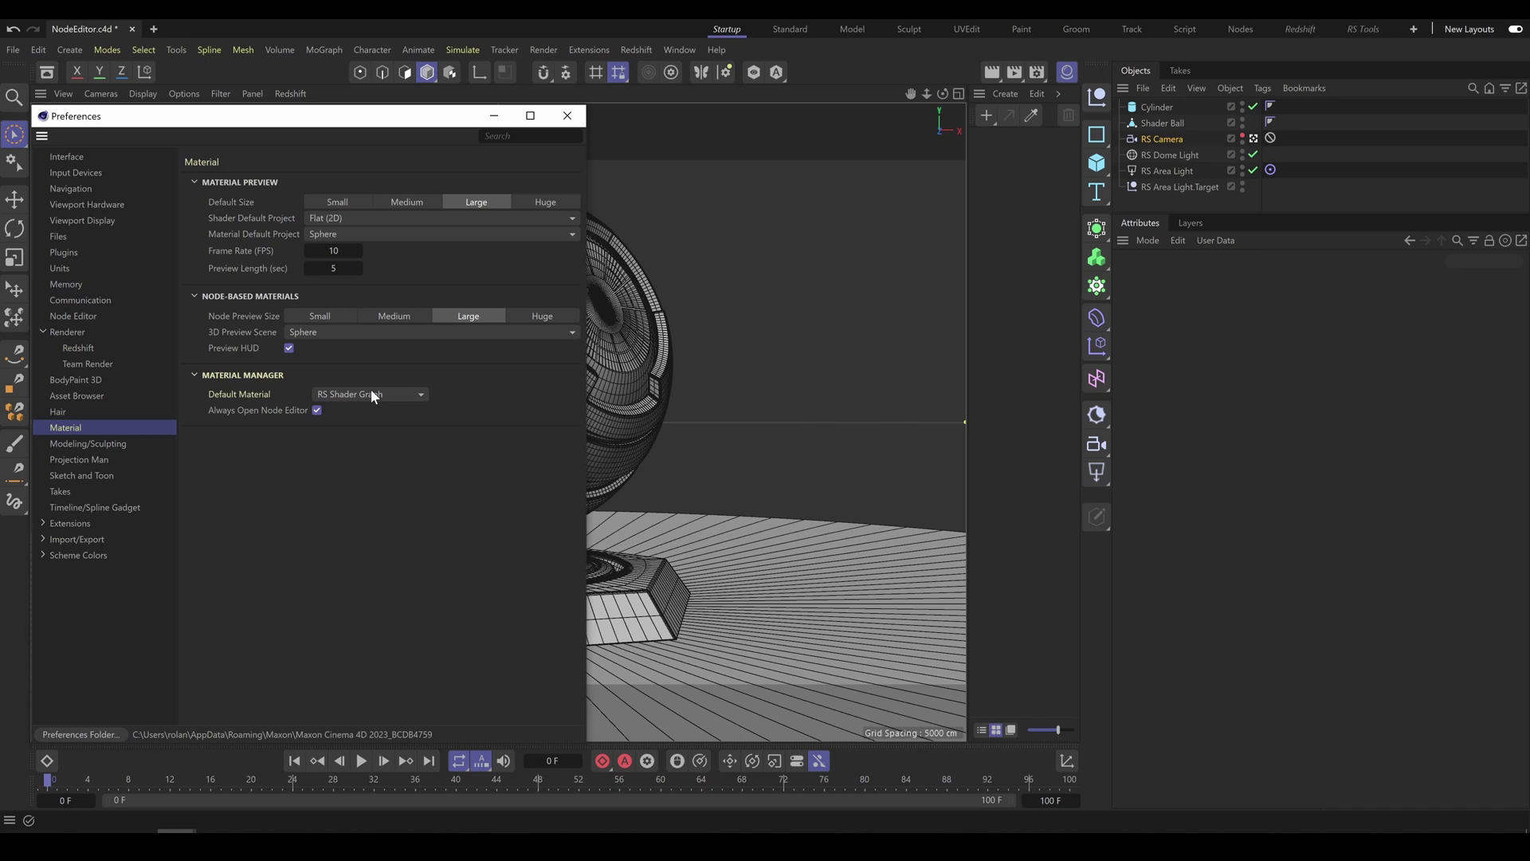
Create a new default RS Shader Graph material, open its shader graph for a look and close it again.
{"action": "left_click", "coordinate": [988, 115]}
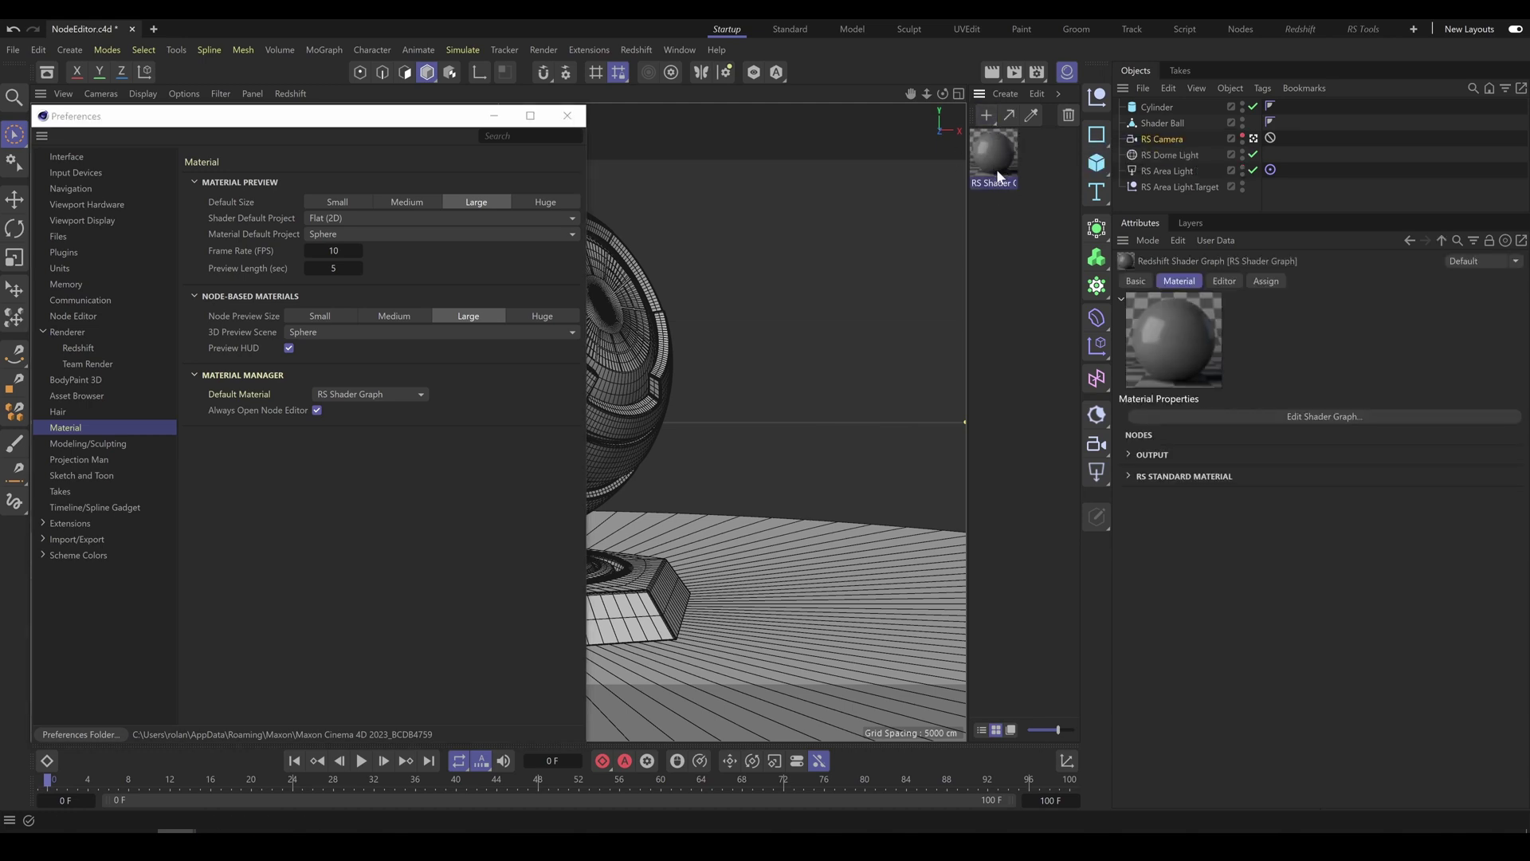
{"action": "double_click", "coordinate": [991, 156]}
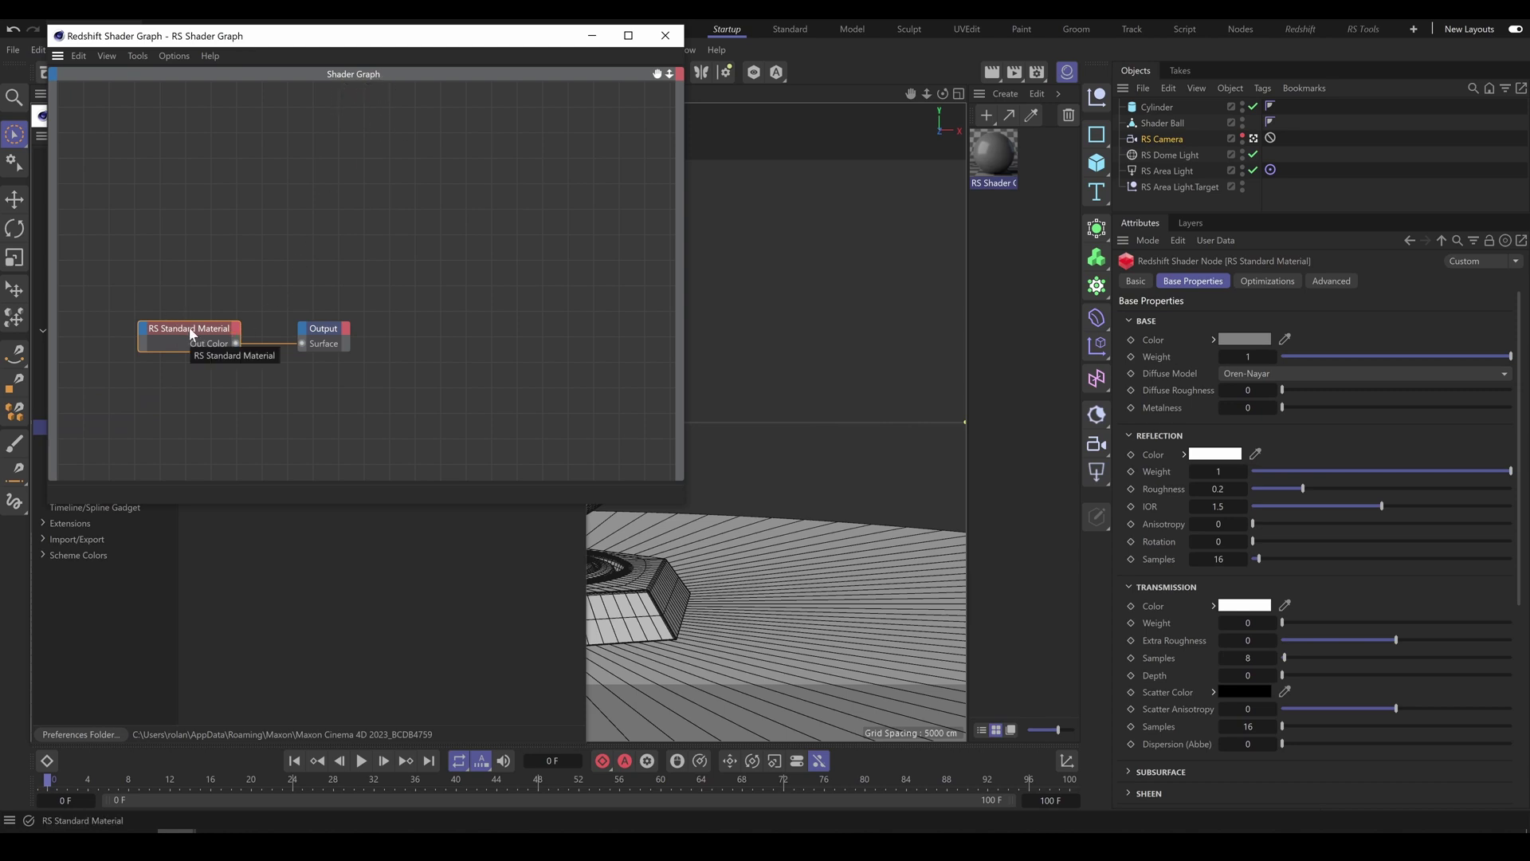
{"action": "left_click", "coordinate": [665, 35]}
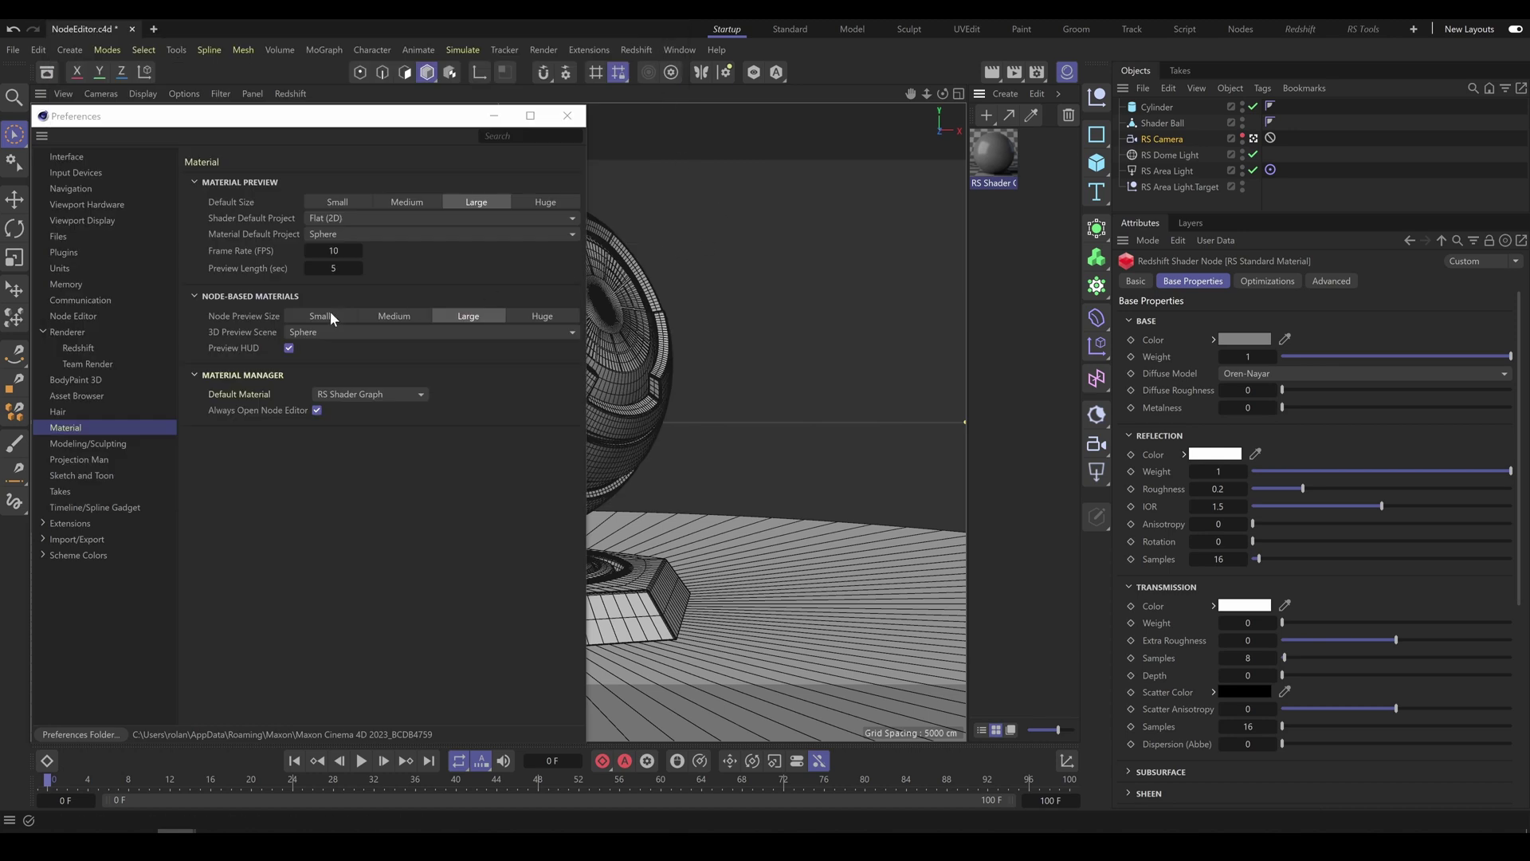
Enable Node Materials for Presets in the Redshift preferences, and create and open a new node-based material.
{"action": "left_click", "coordinate": [75, 348]}
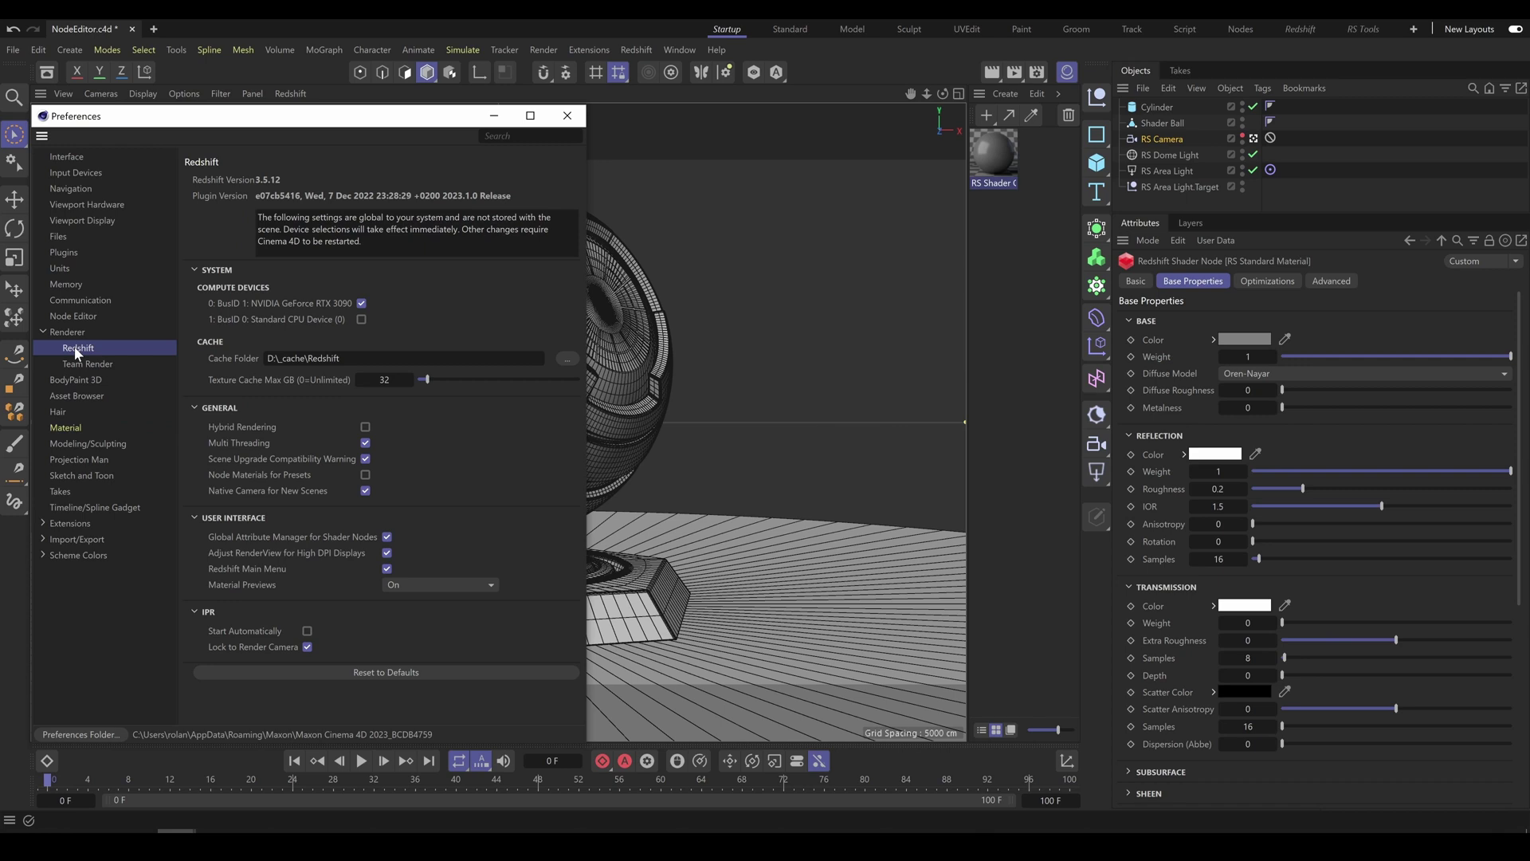
{"action": "left_click", "coordinate": [365, 475]}
{"action": "left_click", "coordinate": [988, 115]}
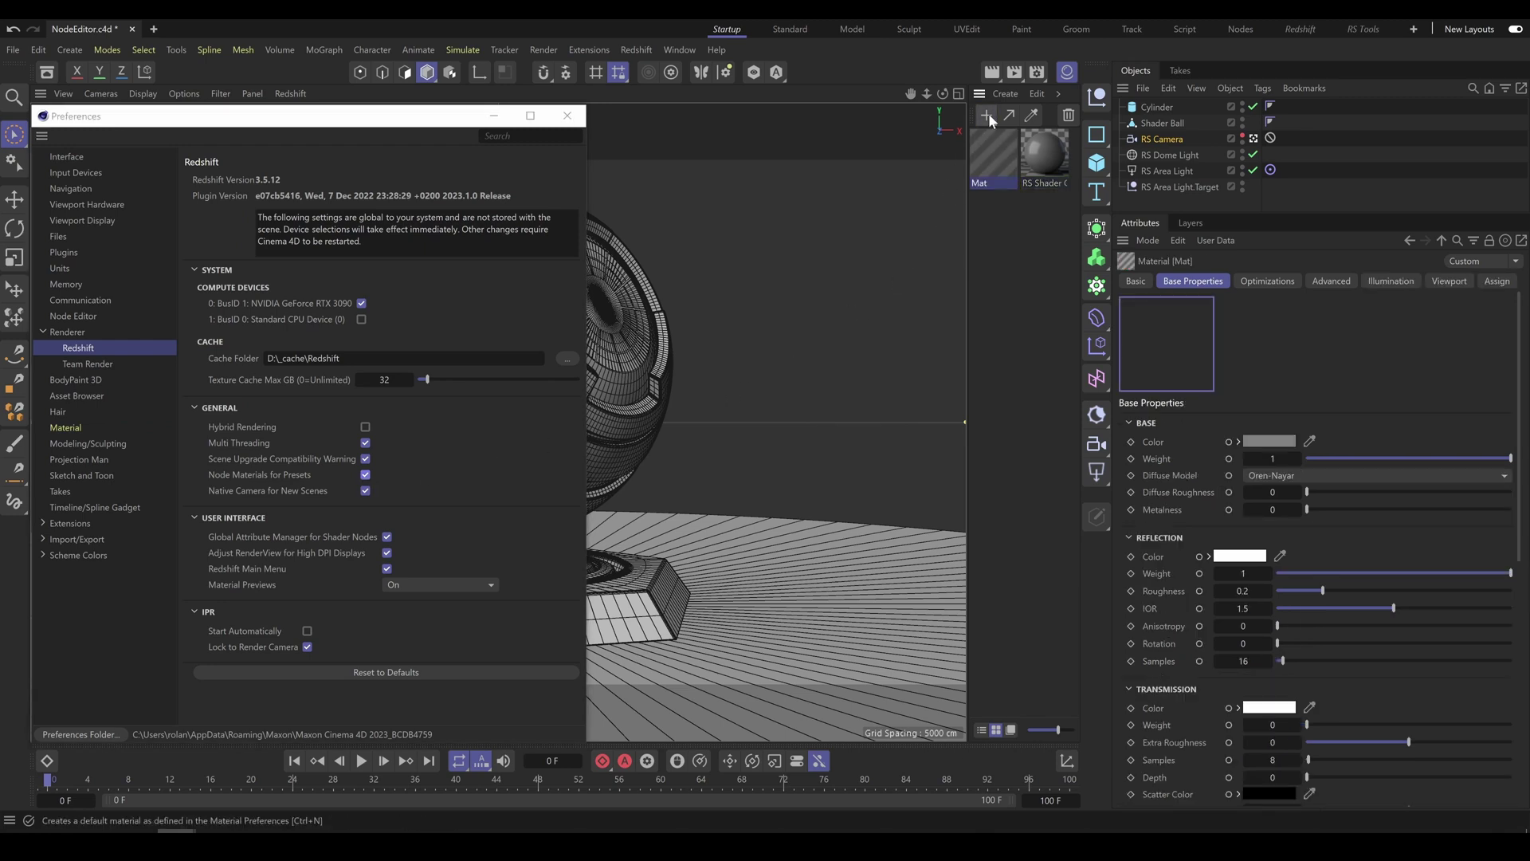
{"action": "double_click", "coordinate": [992, 156]}
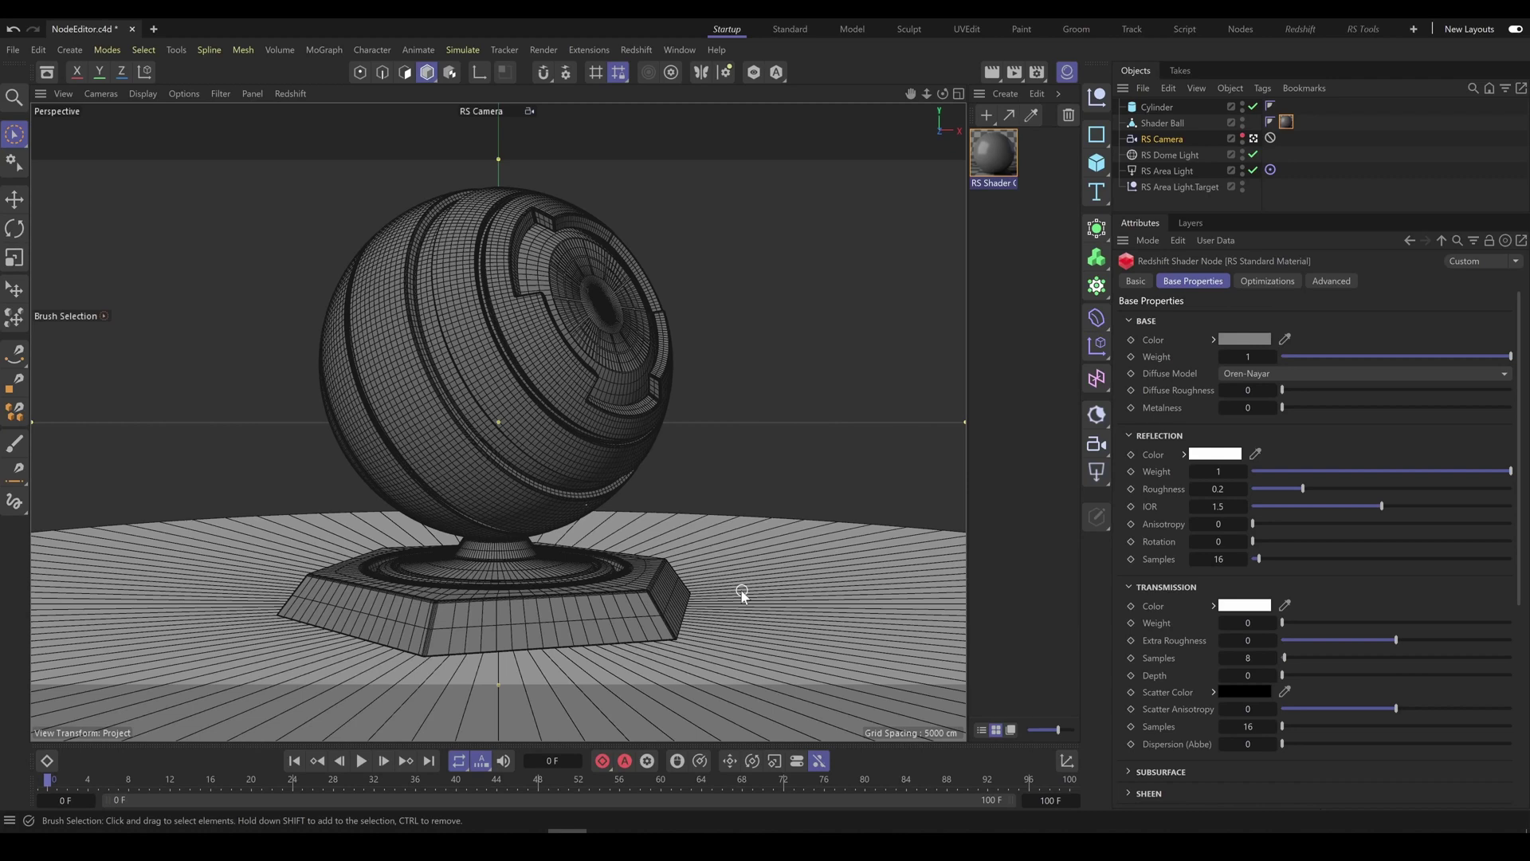
View the RS Shader Graph material's node network with all nodes framed, inspect the RS Standard Material node's attributes, and close the graph.
{"action": "double_click", "coordinate": [1002, 155]}
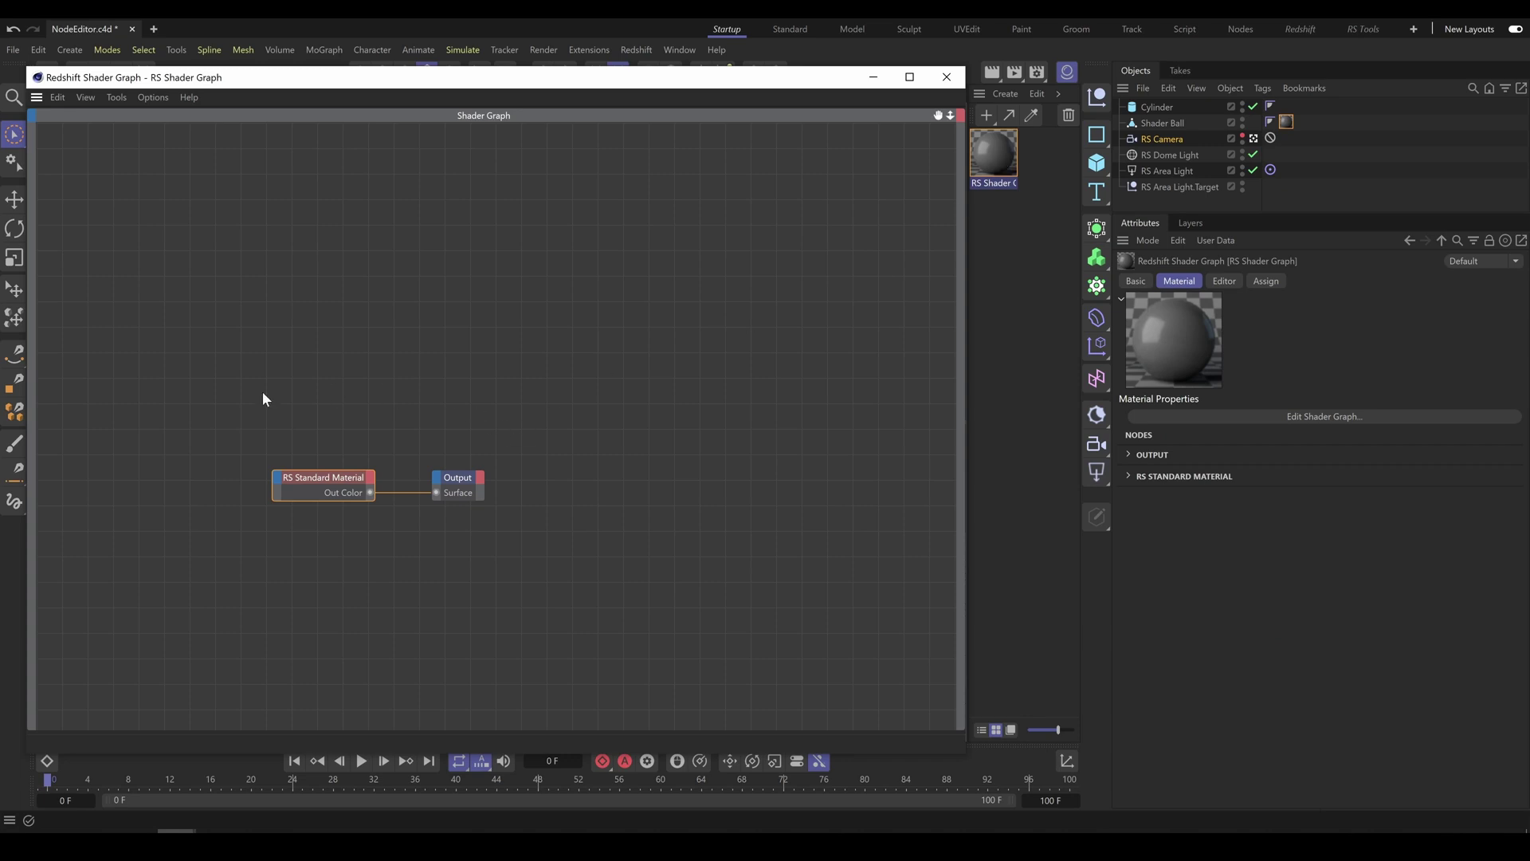
{"action": "left_click", "coordinate": [355, 419]}
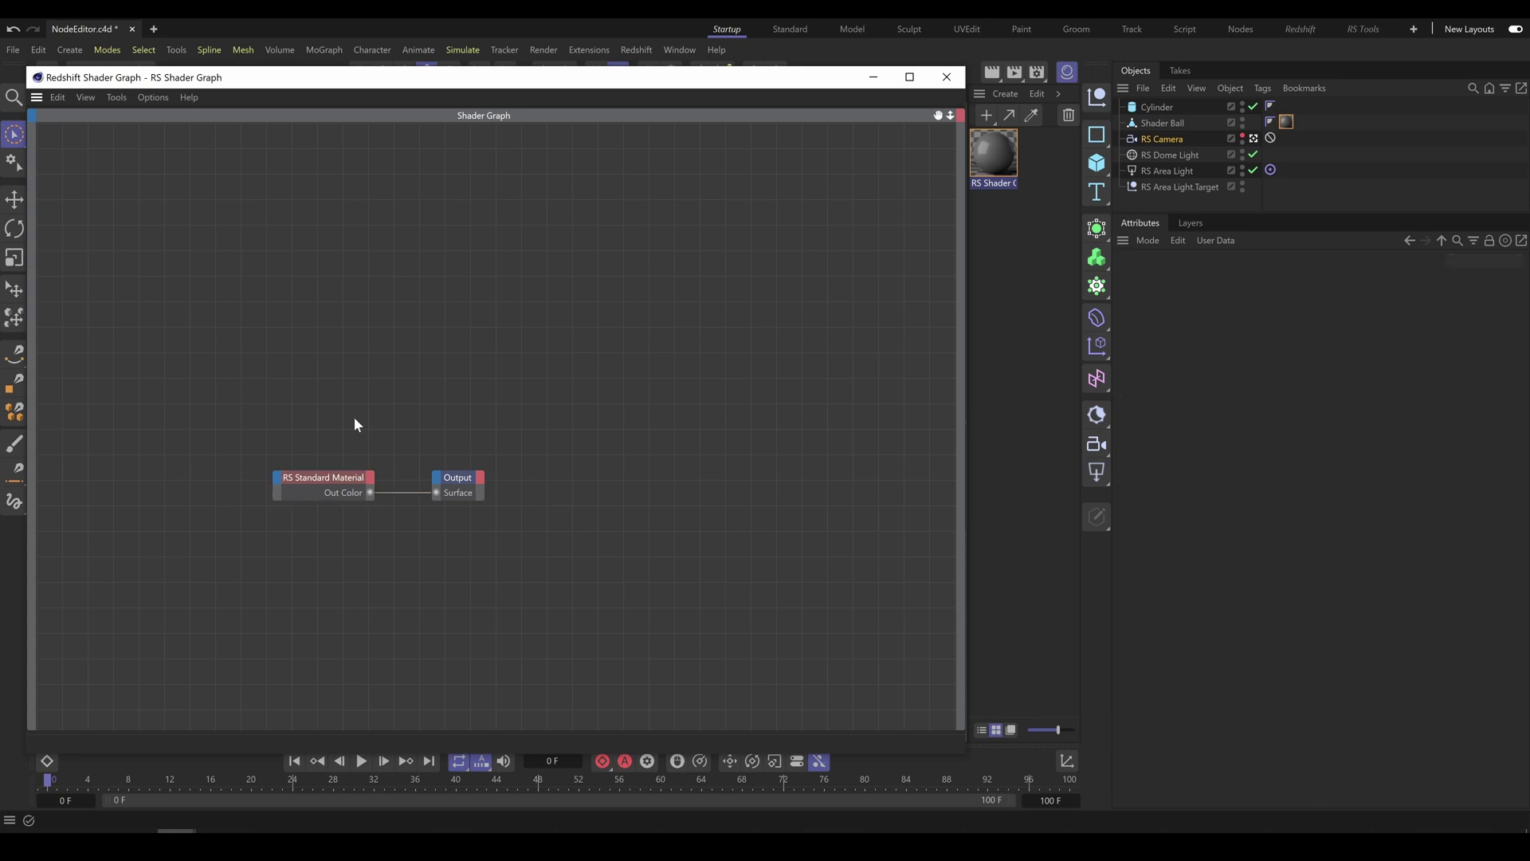
{"action": "key", "text": "h"}
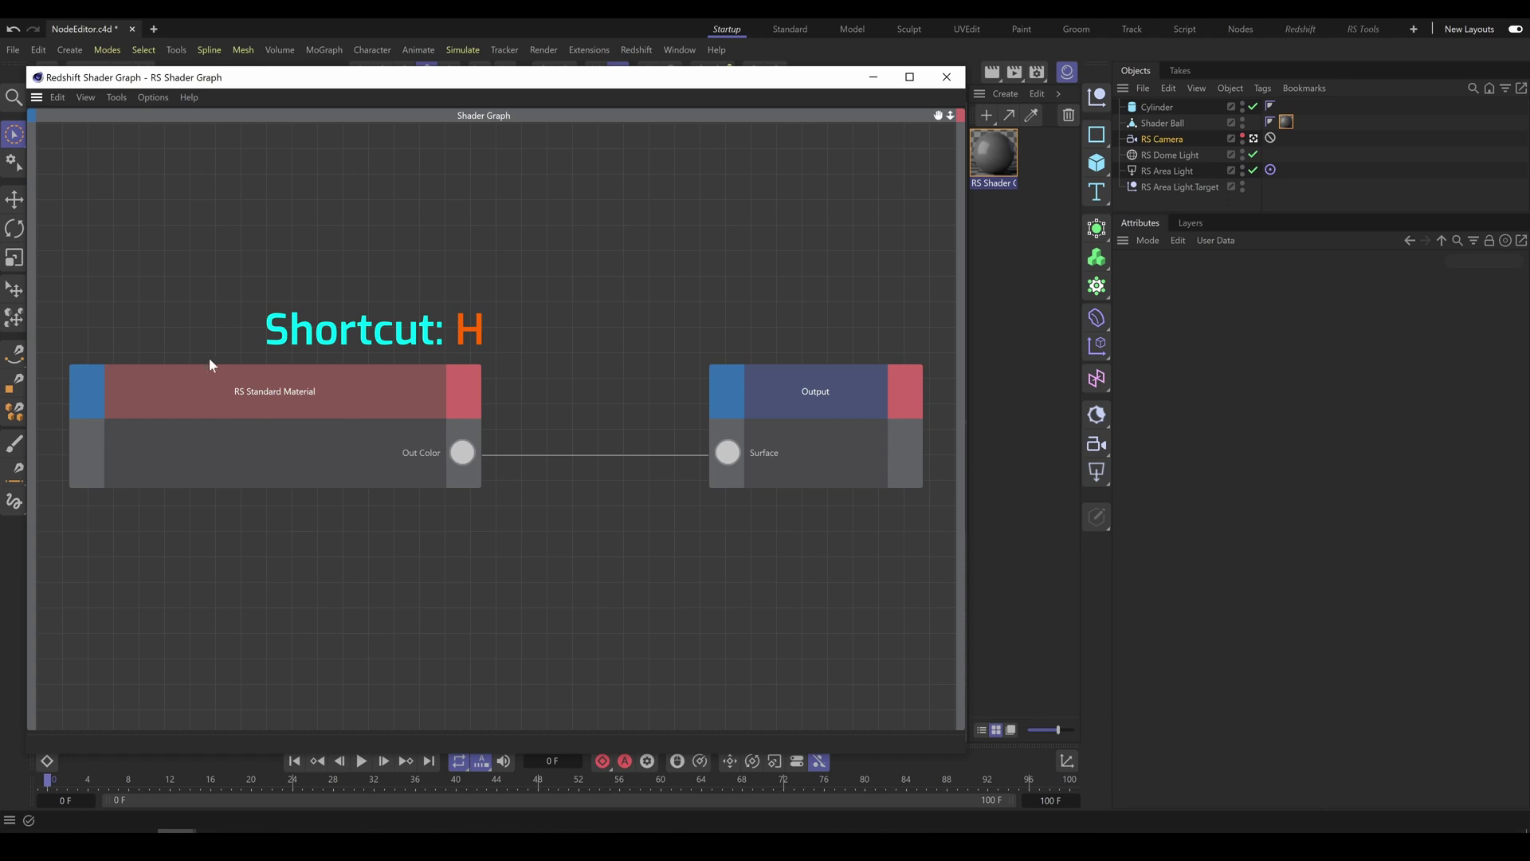
{"action": "scroll", "coordinate": [484, 551], "scroll_direction": "down", "scroll_amount": 4}
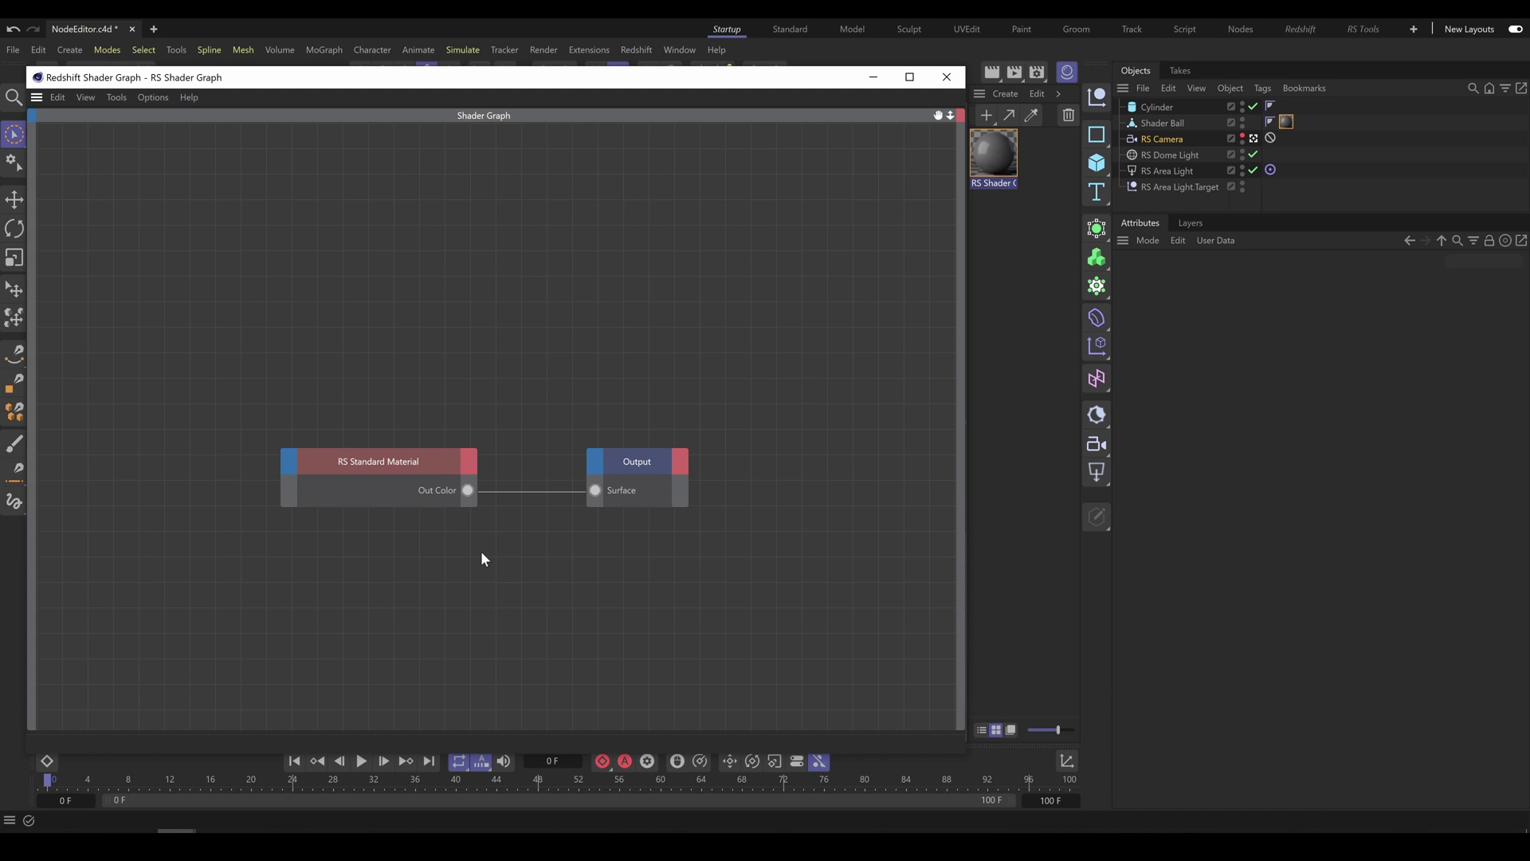
{"action": "left_click", "coordinate": [421, 456]}
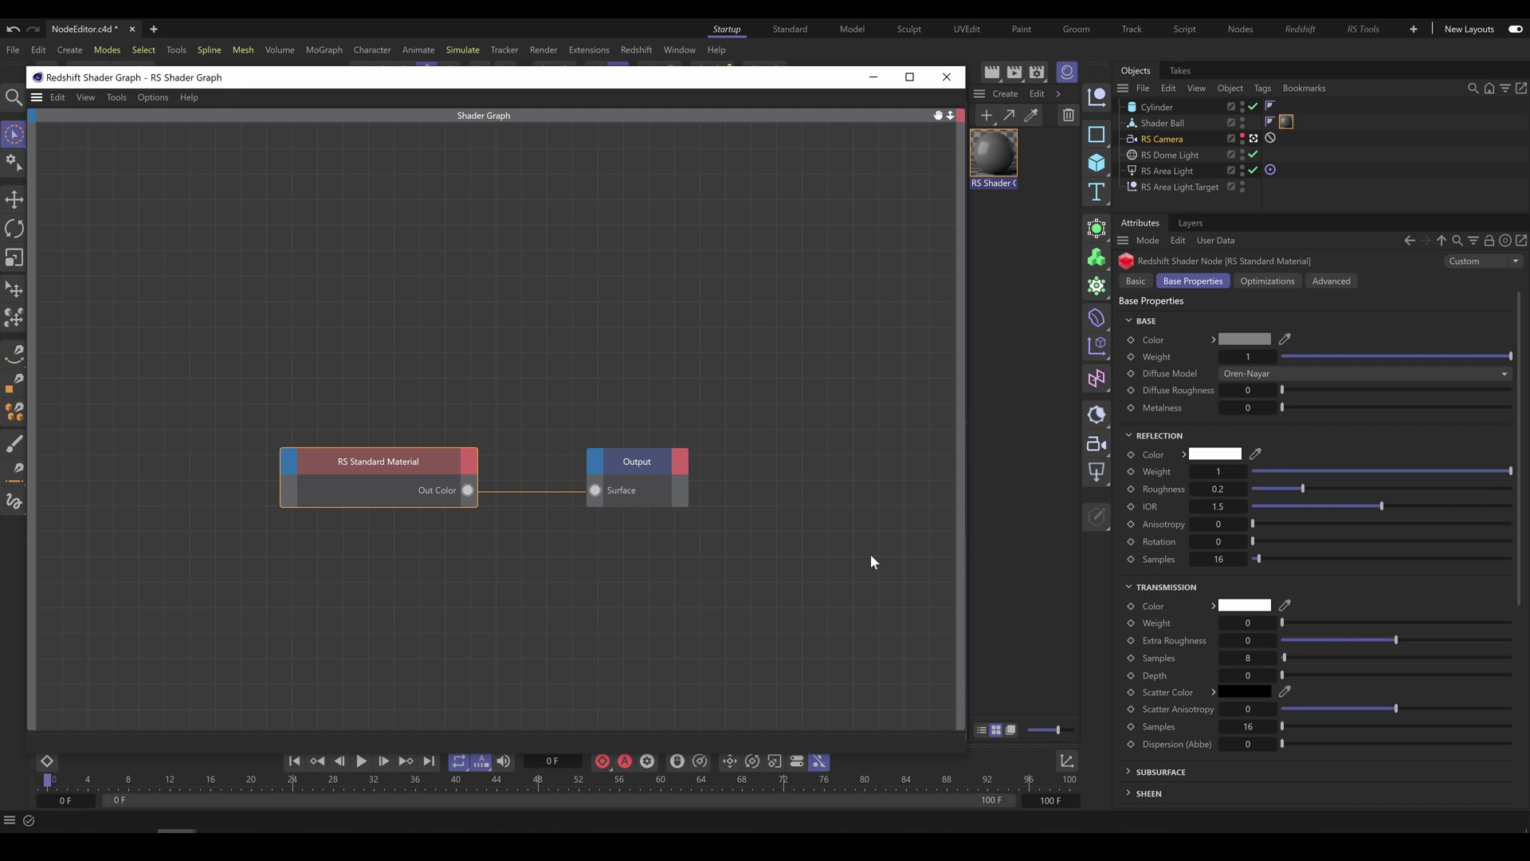
{"action": "left_click", "coordinate": [946, 77]}
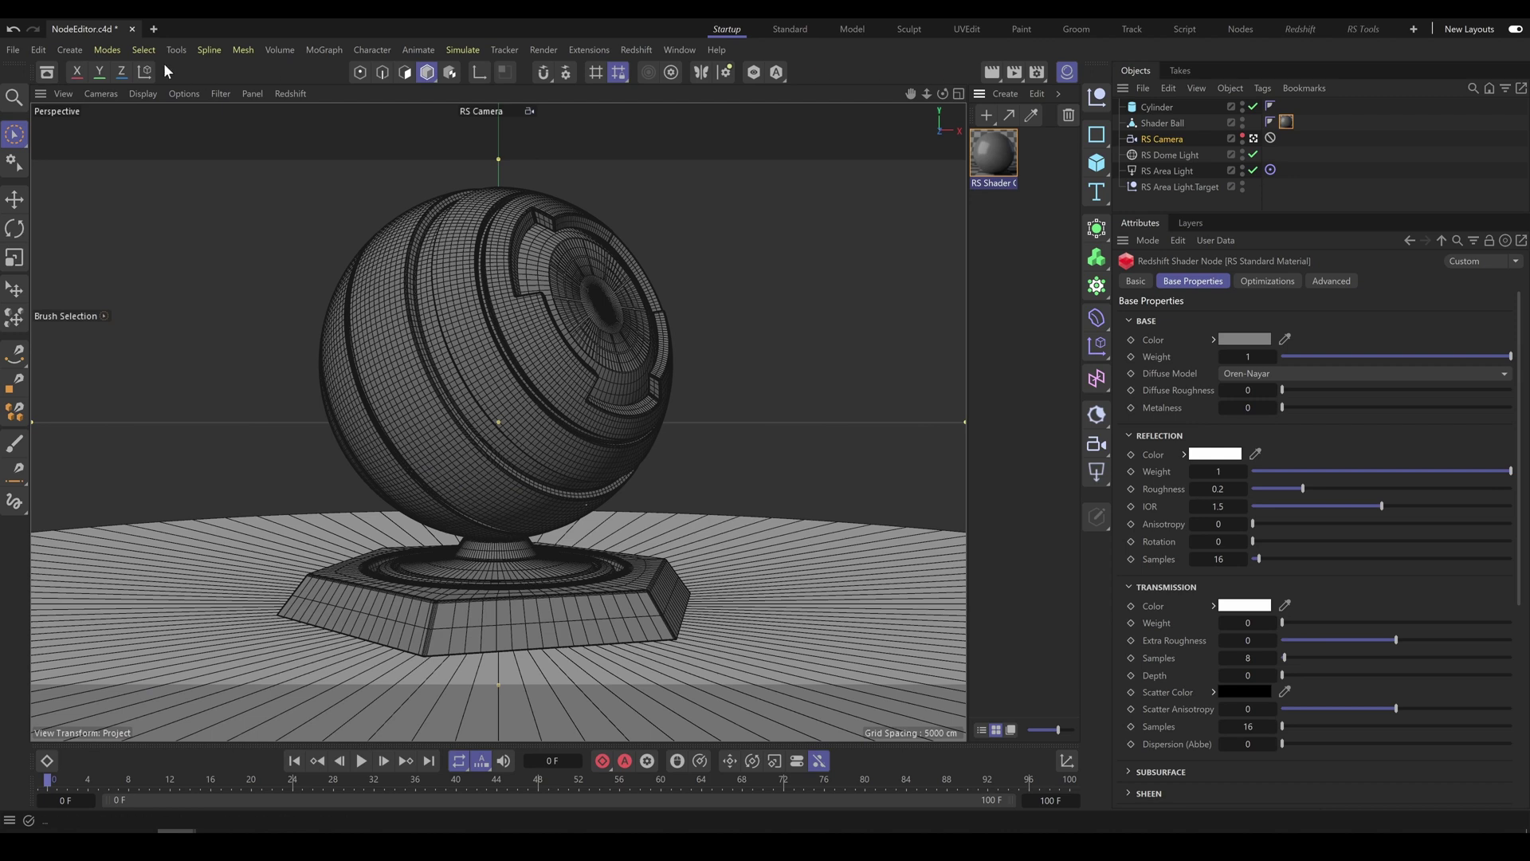
Disable Global Attribute Manager for Shader Nodes in the Redshift preferences and close them.
{"action": "left_click", "coordinate": [36, 50]}
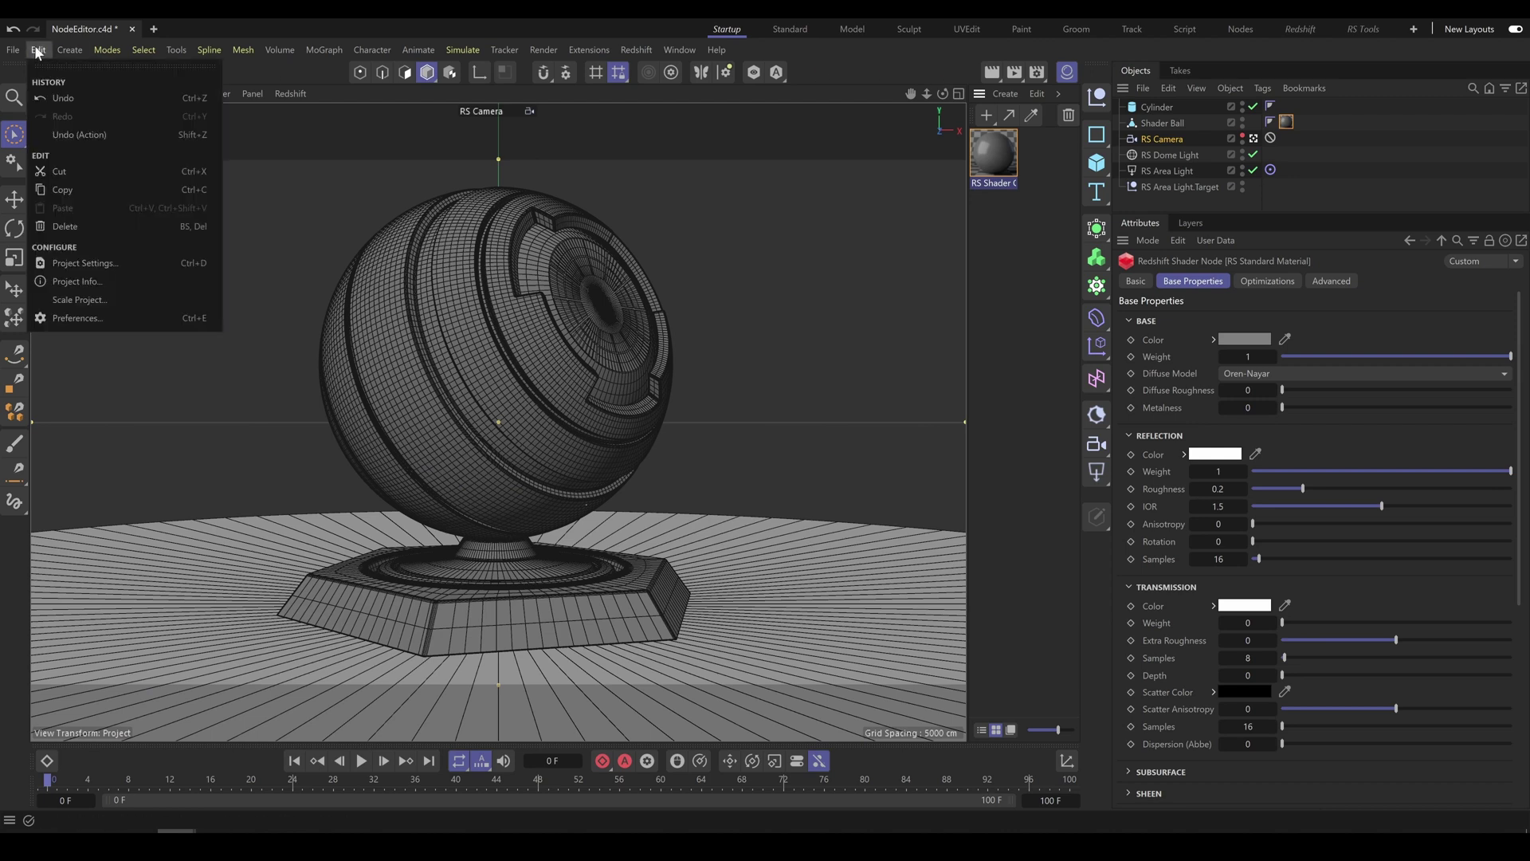
{"action": "left_click", "coordinate": [64, 318]}
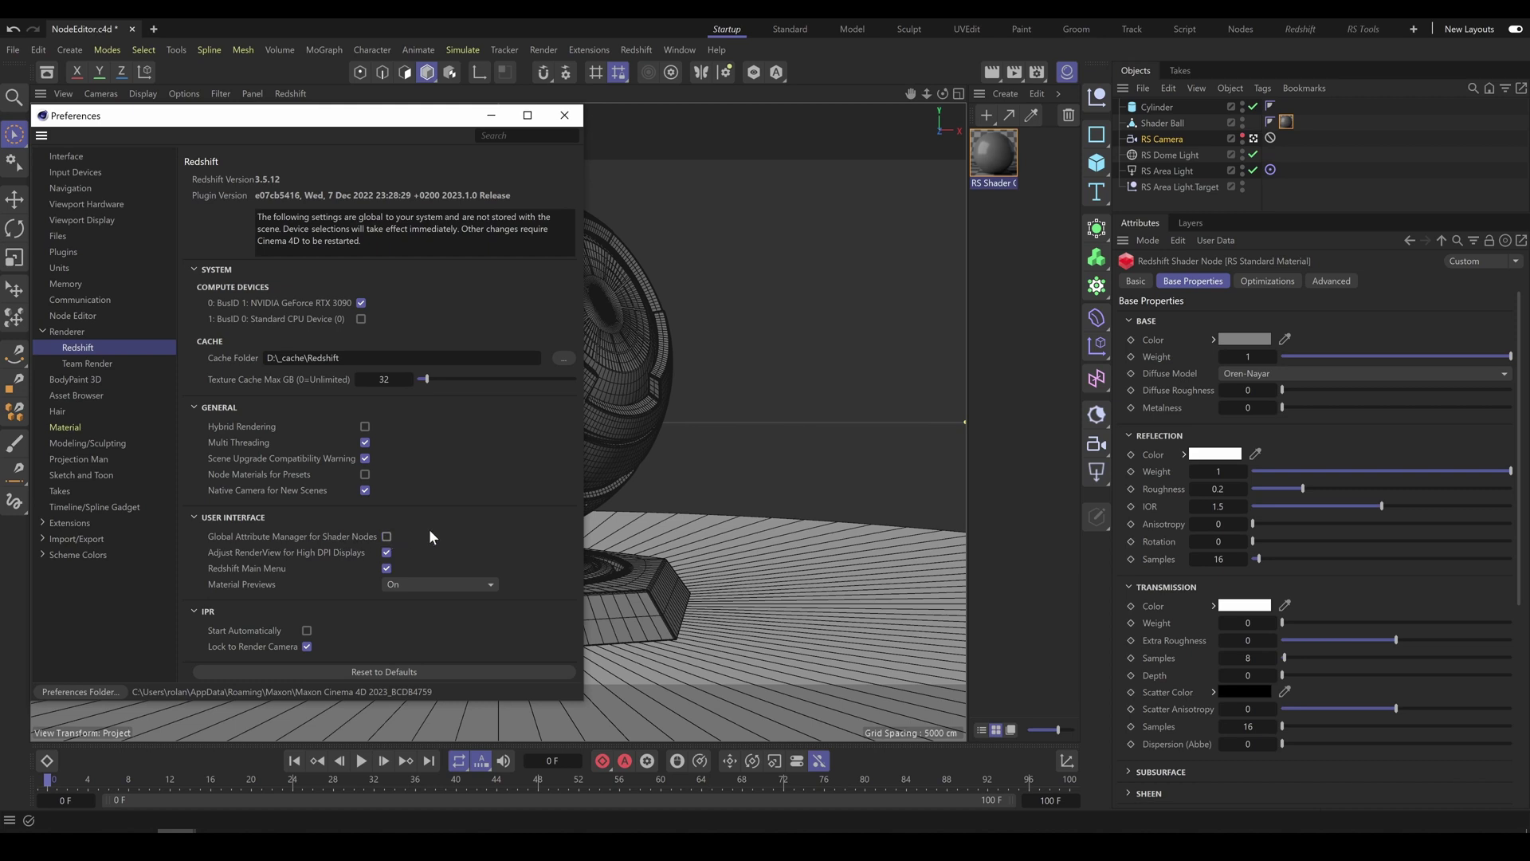
{"action": "left_click", "coordinate": [565, 115]}
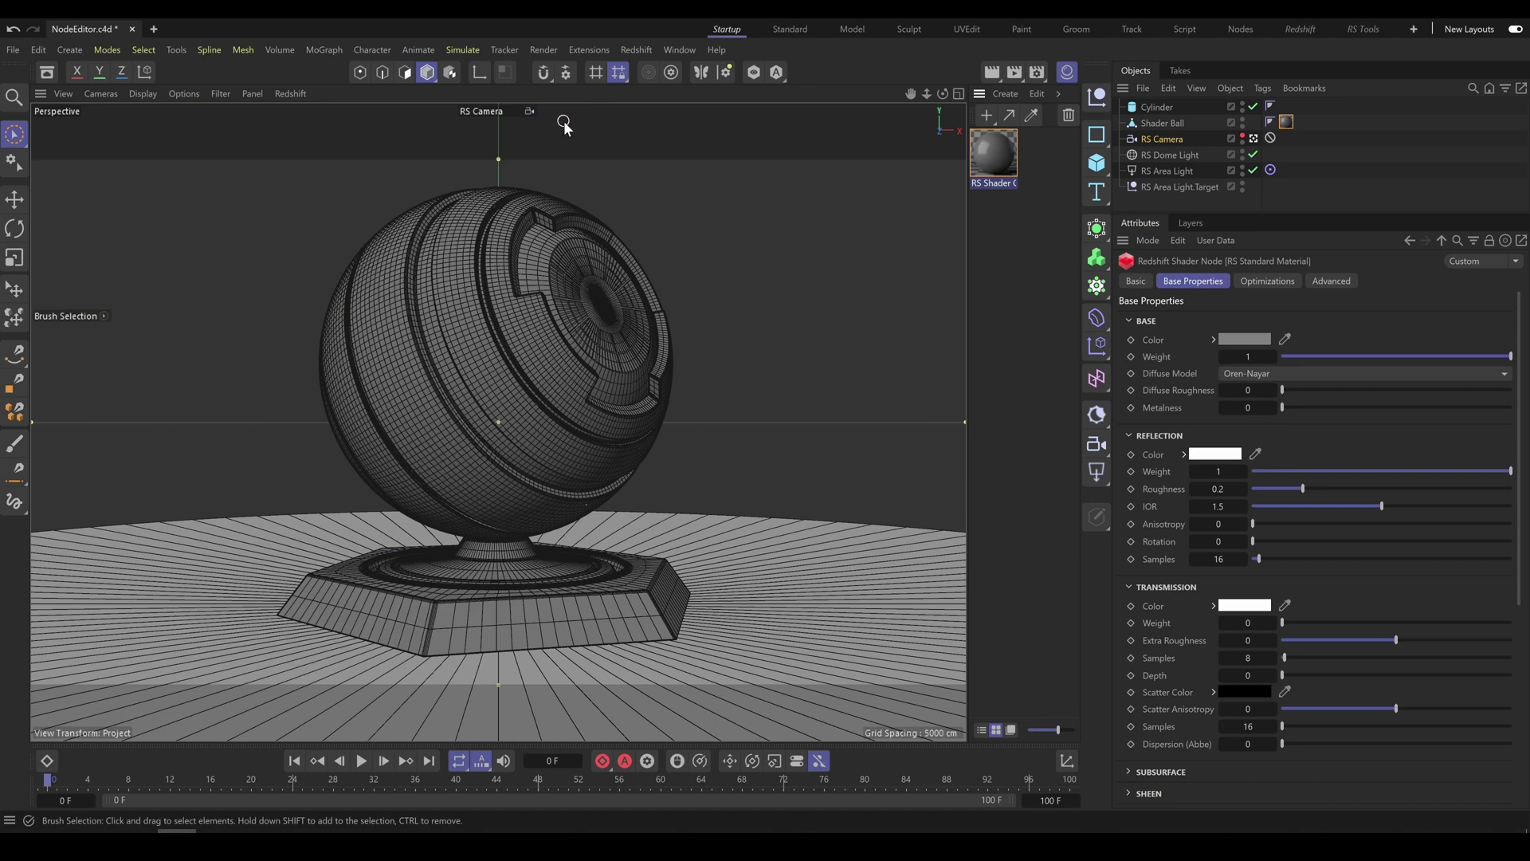
Open the RS Shader Graph material's graph with the RS Standard Material node selected and show the Node Panel.
{"action": "double_click", "coordinate": [993, 158]}
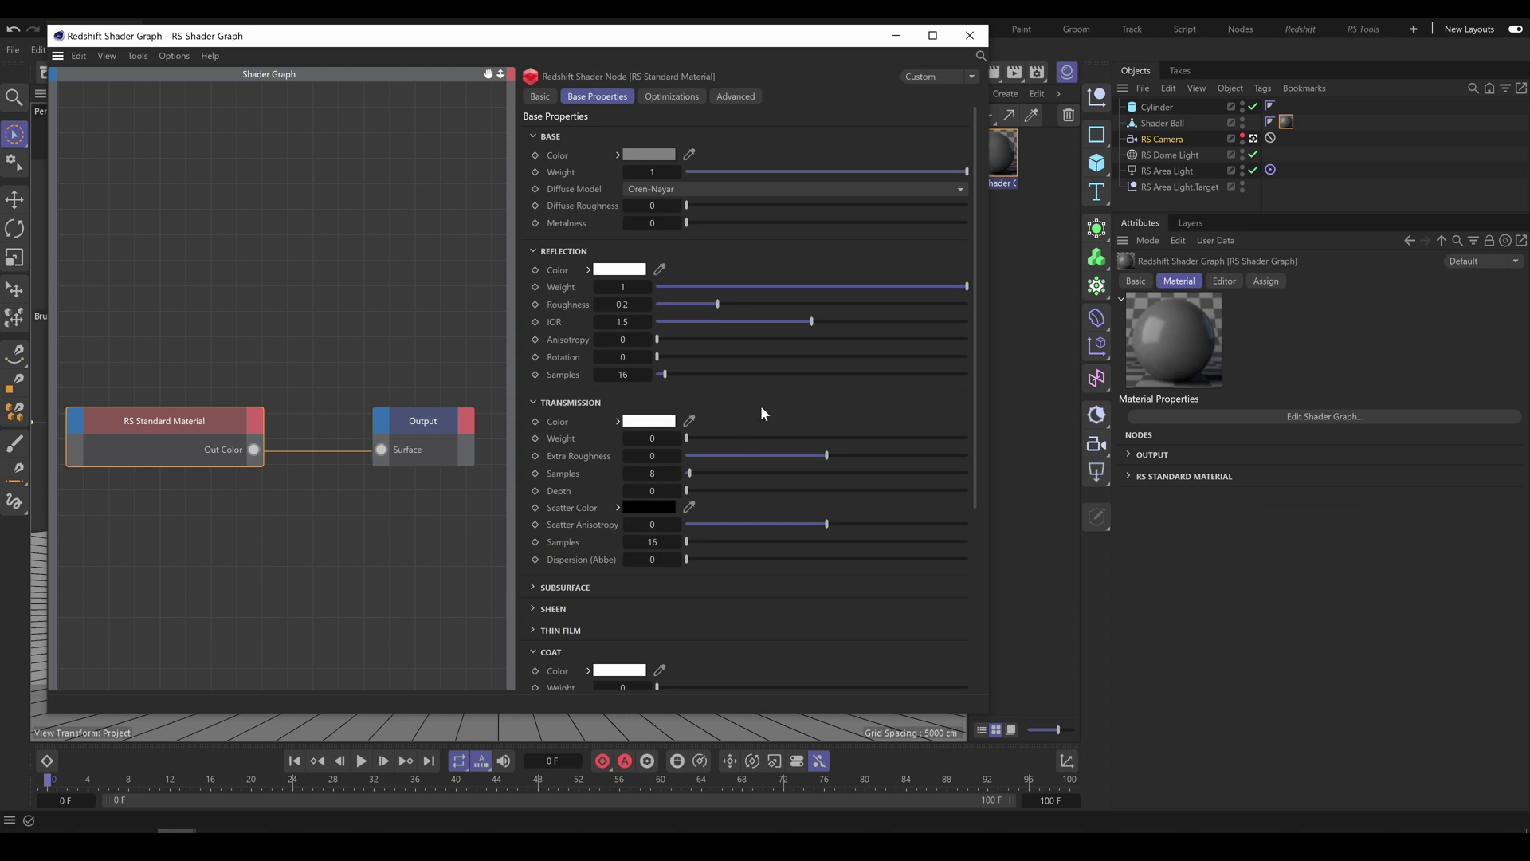
{"action": "left_click", "coordinate": [159, 421]}
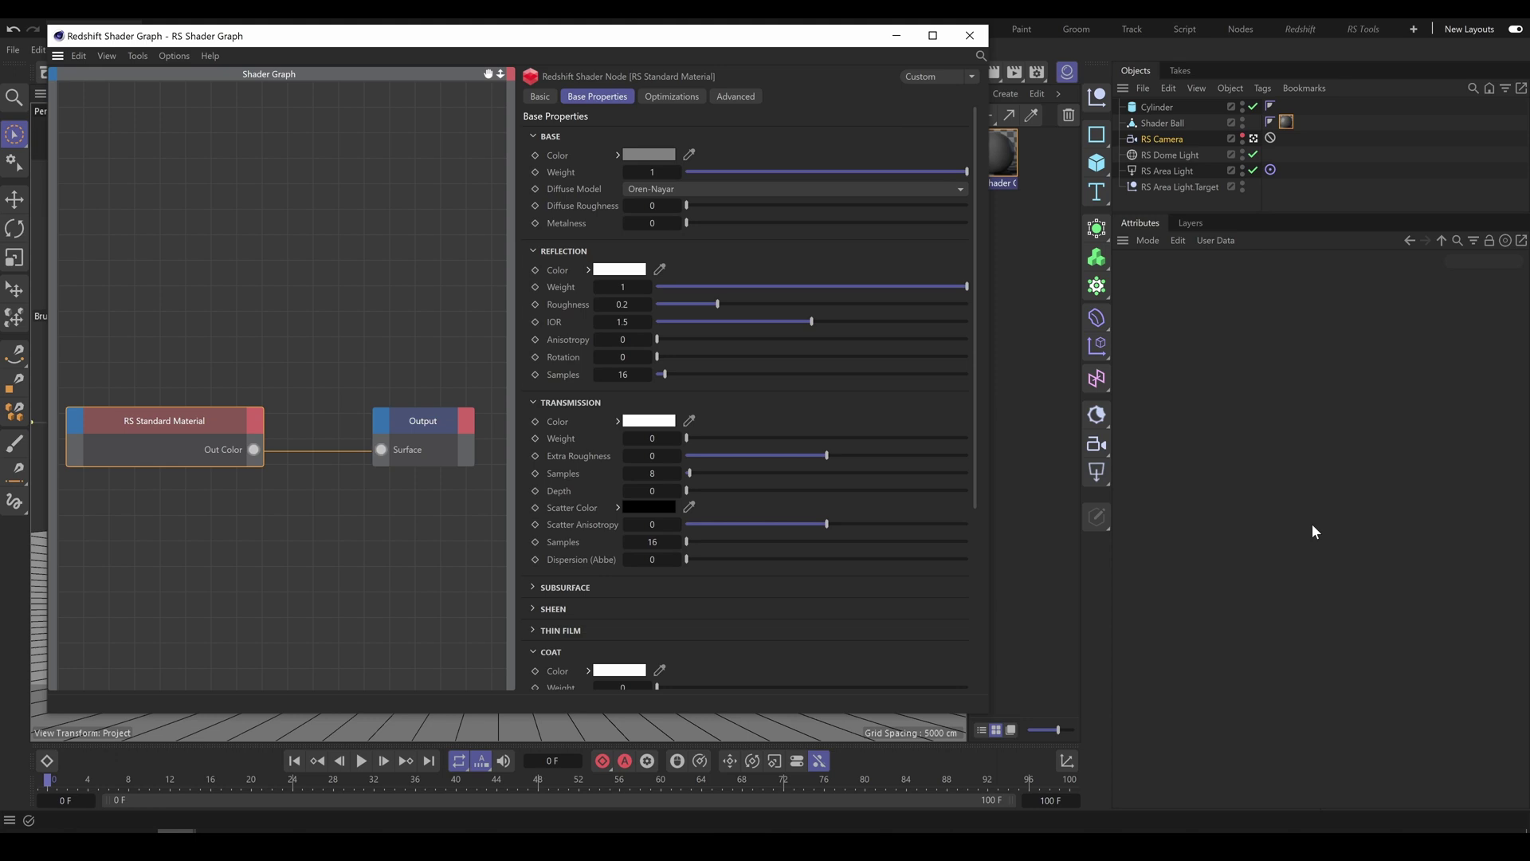
{"action": "left_click", "coordinate": [108, 55]}
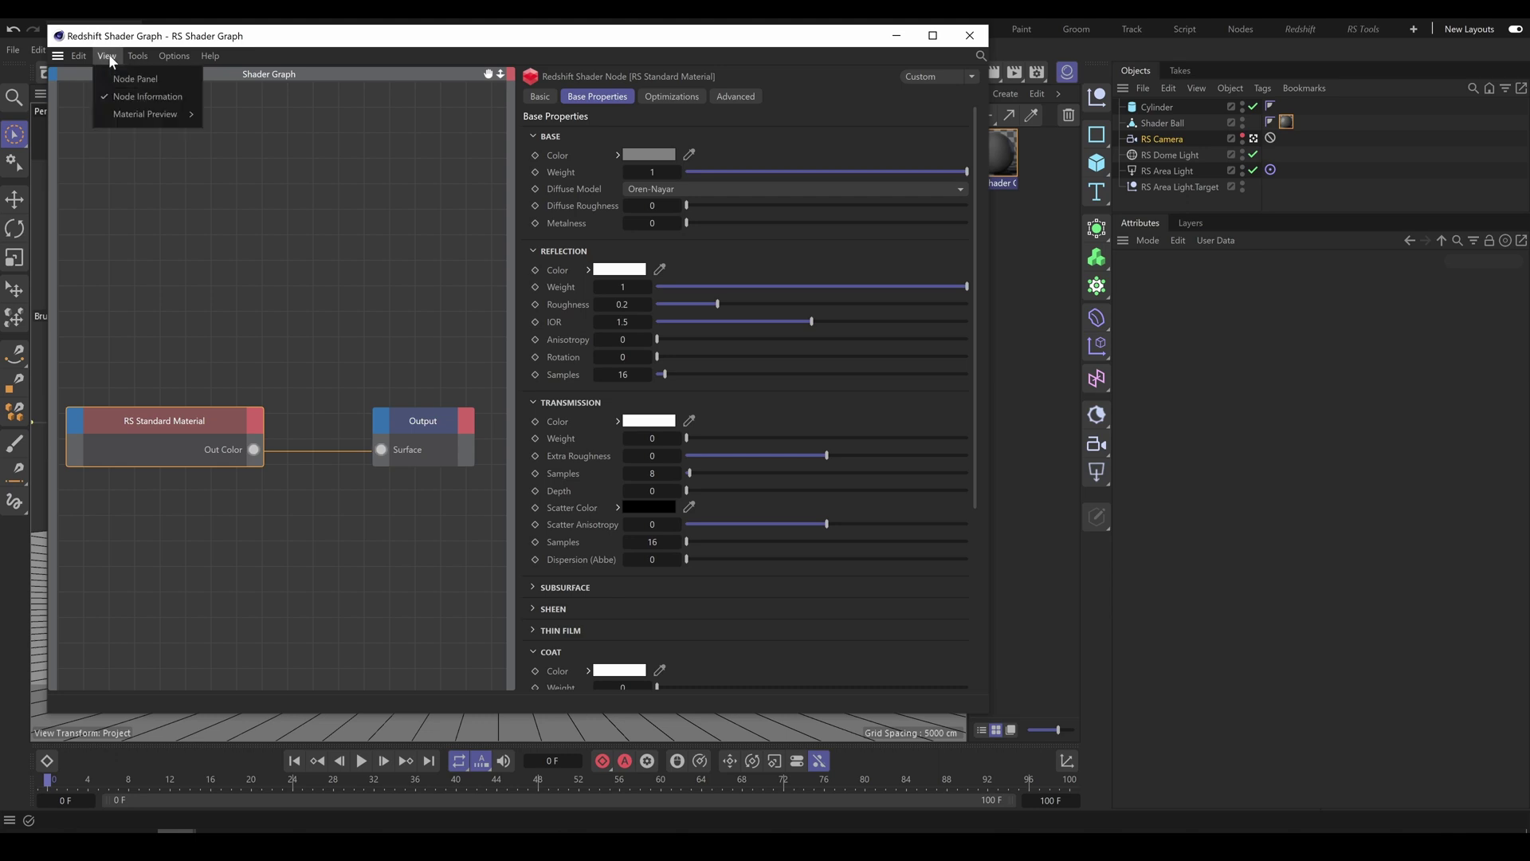
{"action": "left_click", "coordinate": [135, 79]}
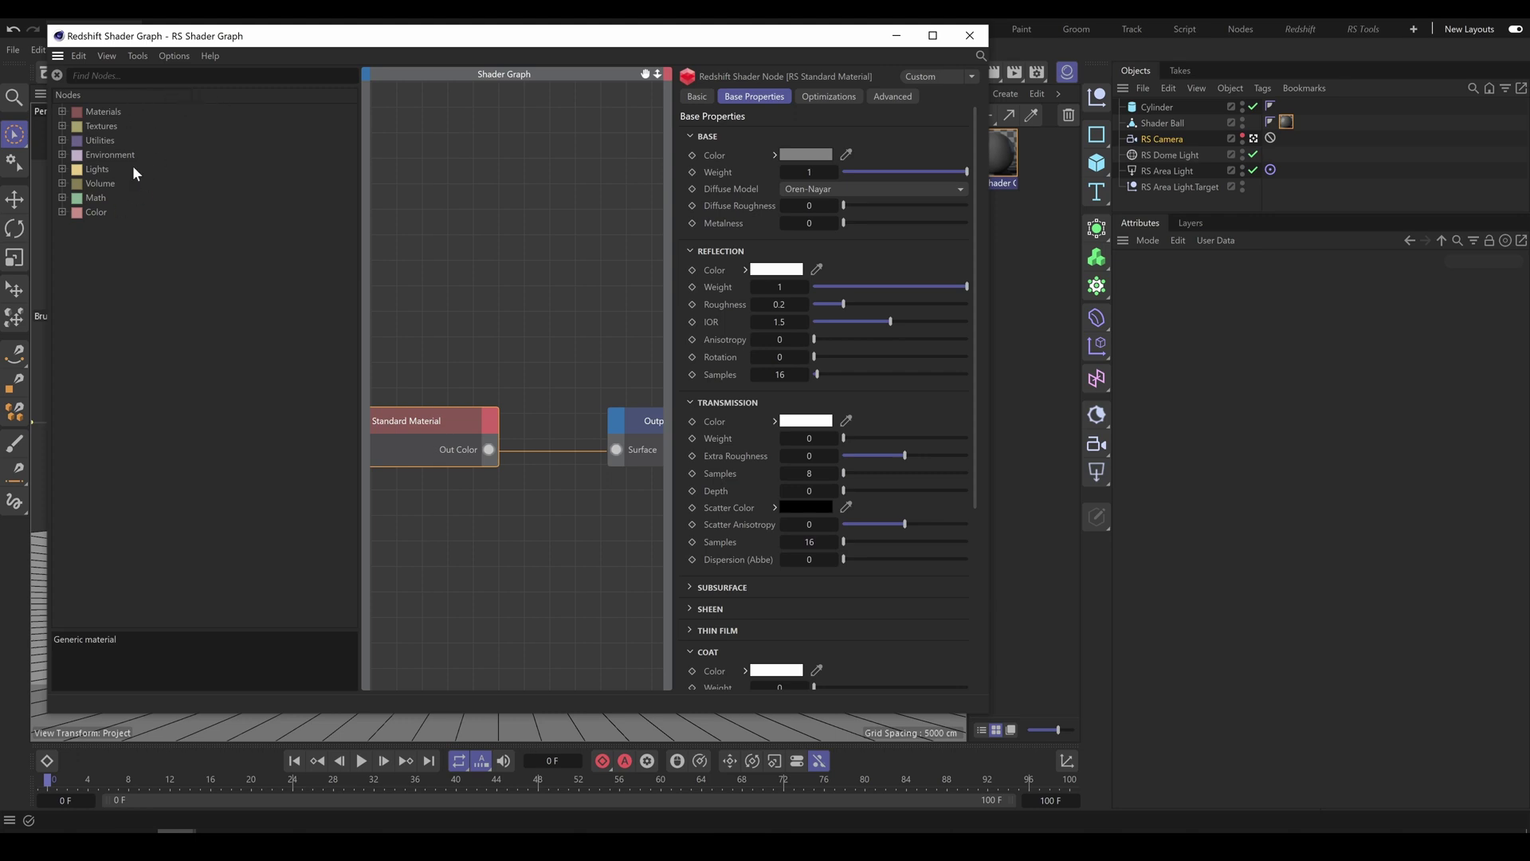
Show the material preview in the Node Panel, and frame all graph nodes with RS Standard Material selected.
{"action": "left_click", "coordinate": [109, 56]}
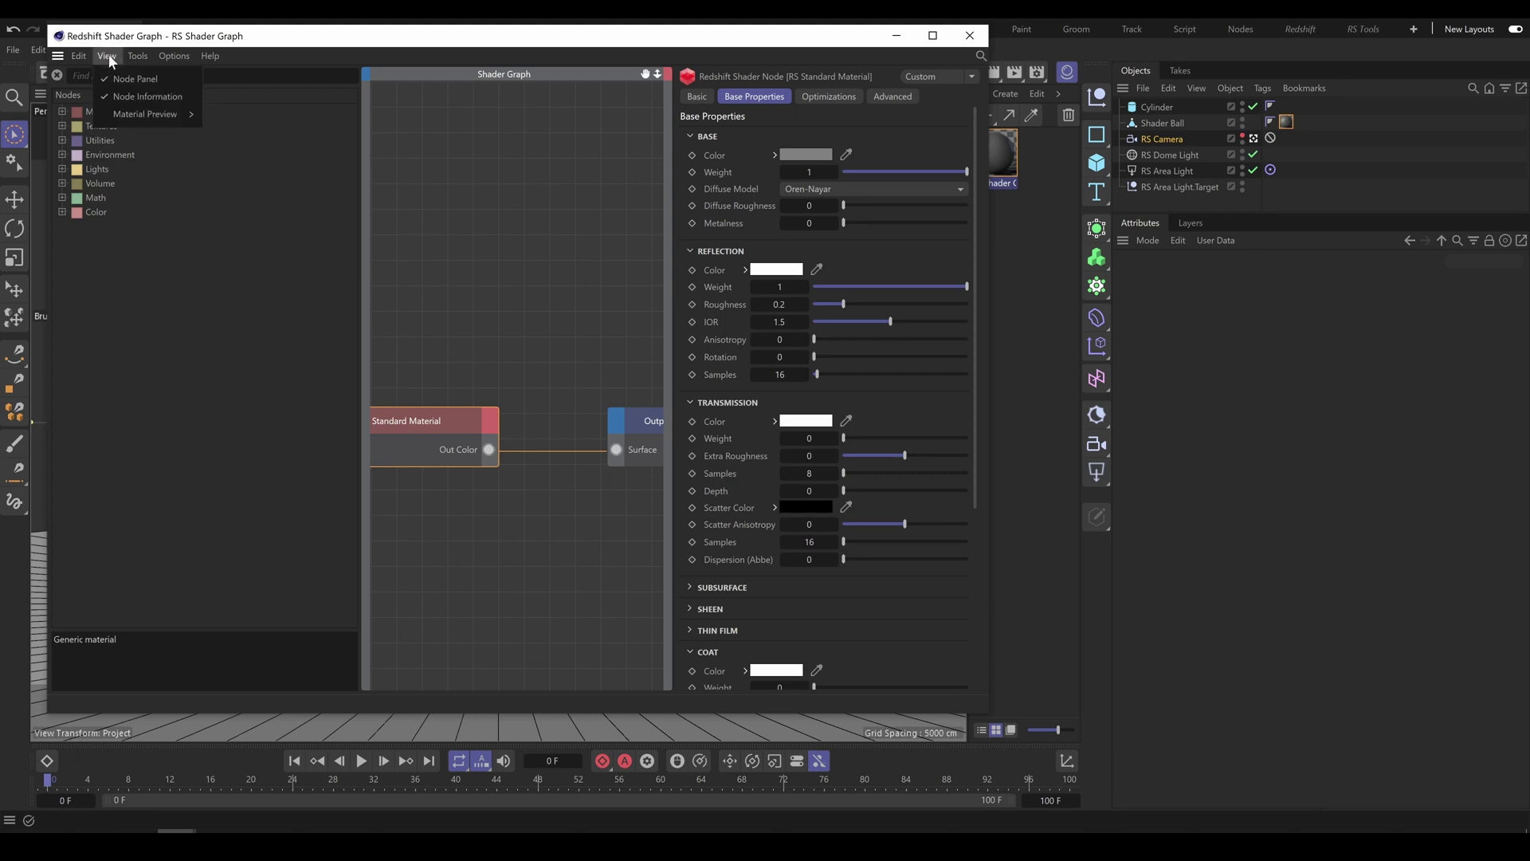
{"action": "mouse_move", "coordinate": [128, 118]}
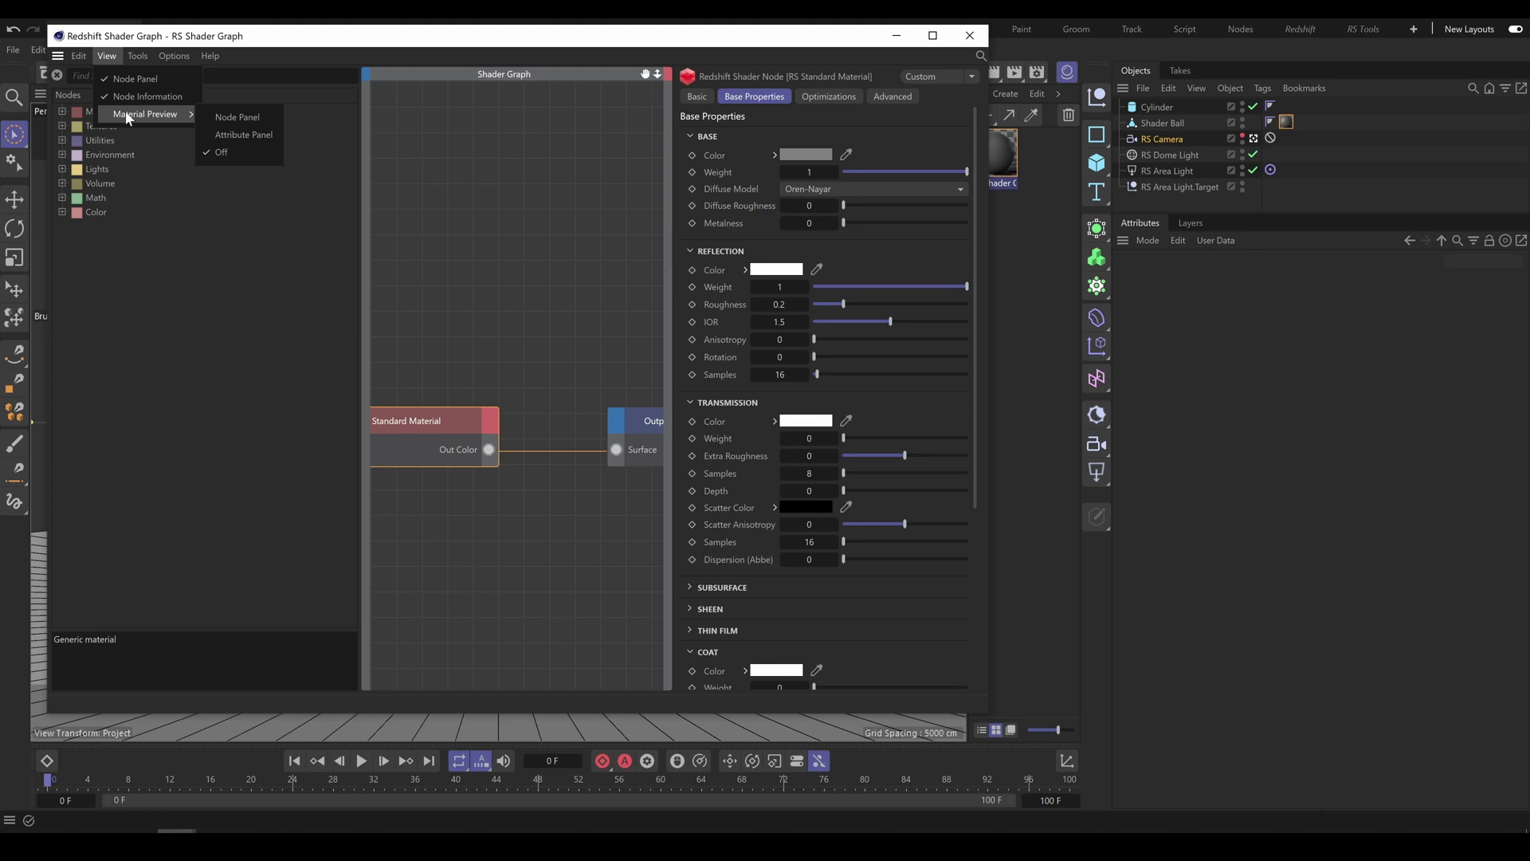
{"action": "left_click", "coordinate": [230, 118]}
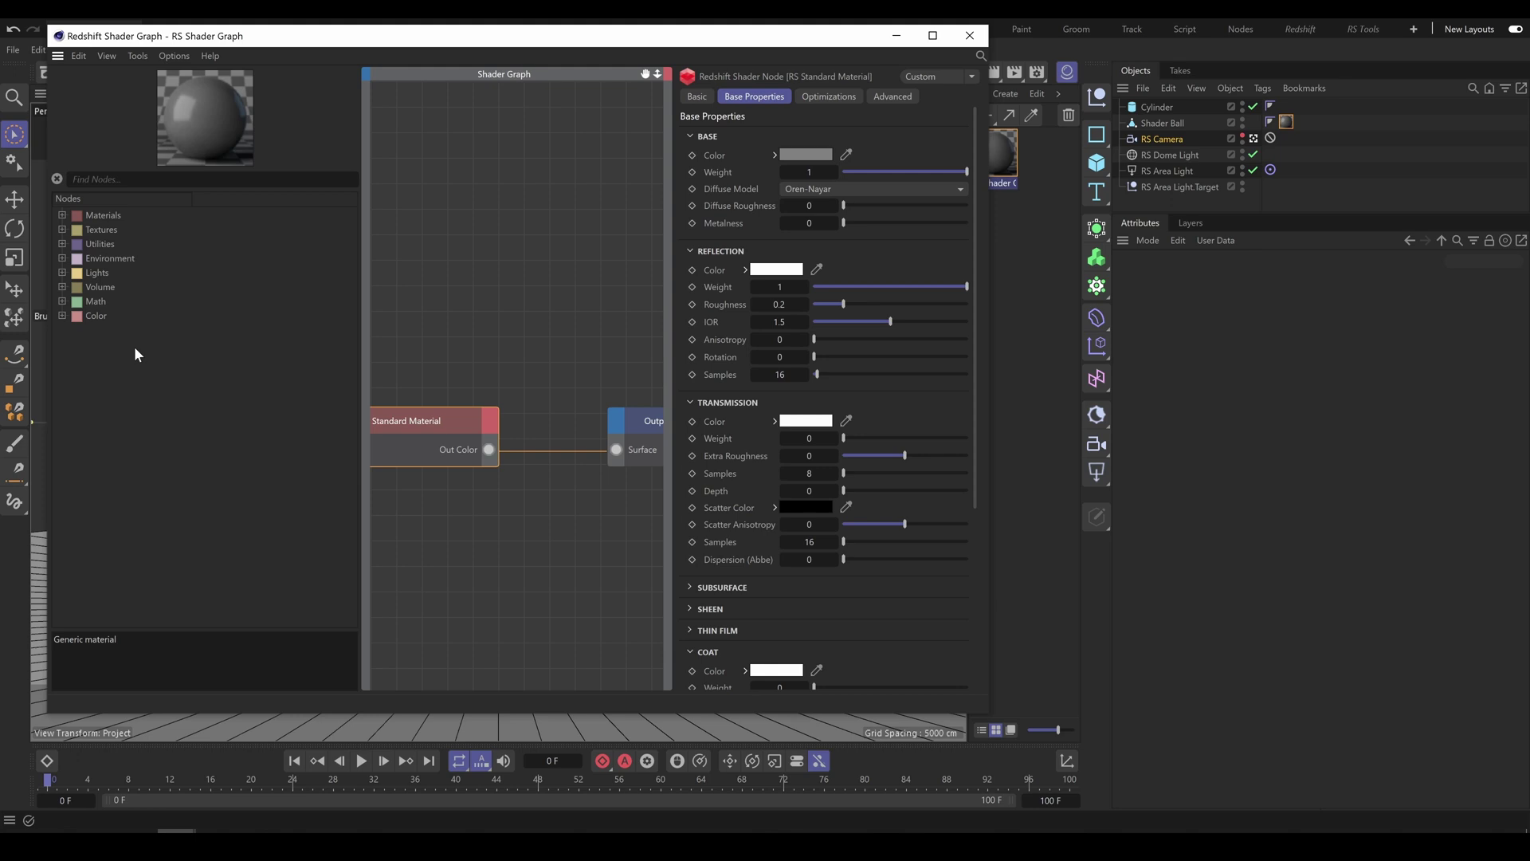
{"action": "left_click", "coordinate": [488, 340]}
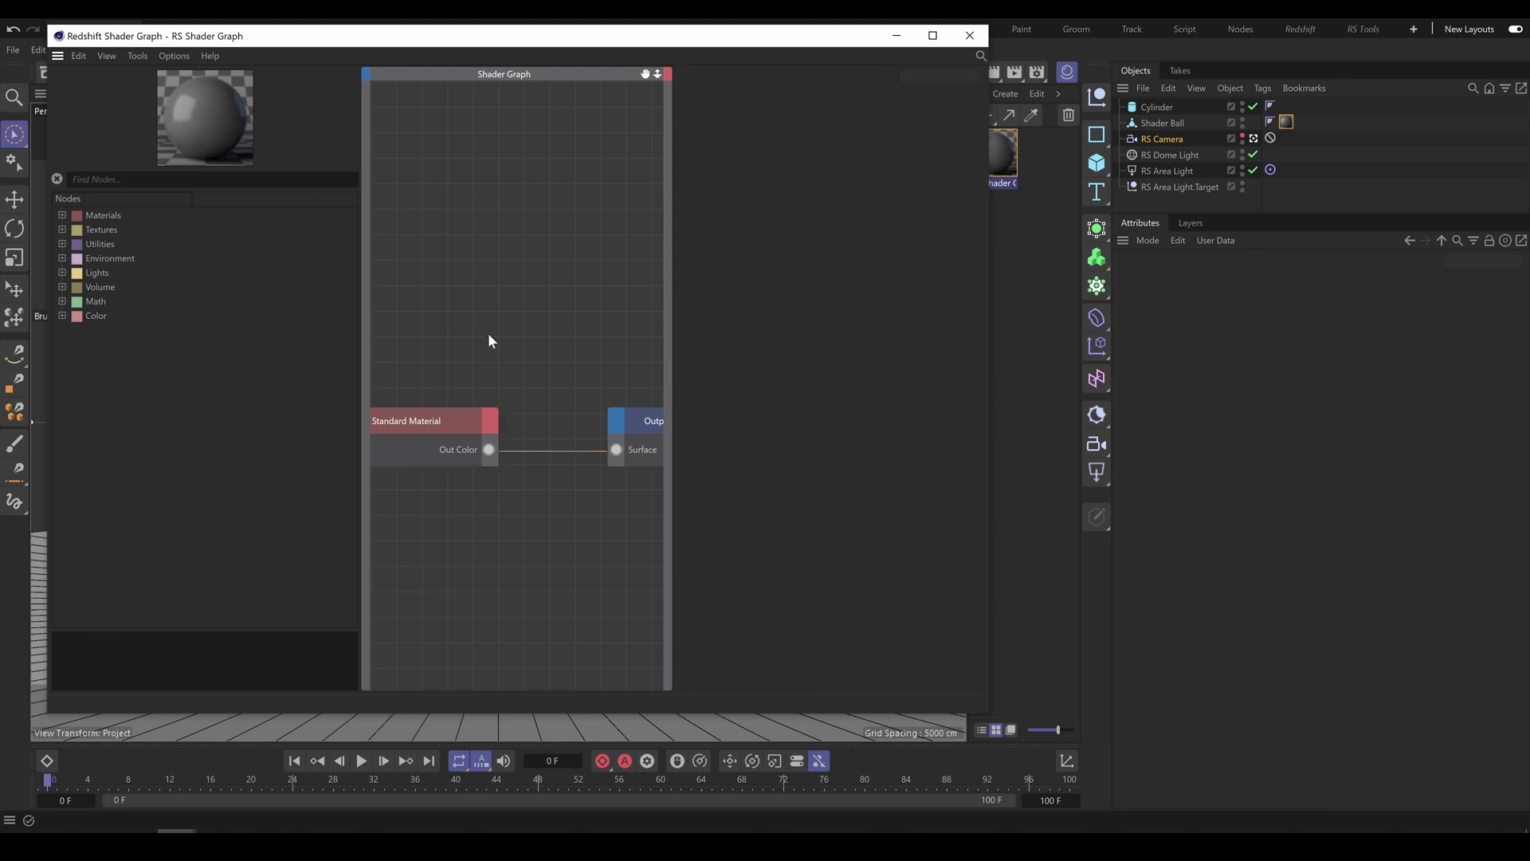
{"action": "key", "text": "h"}
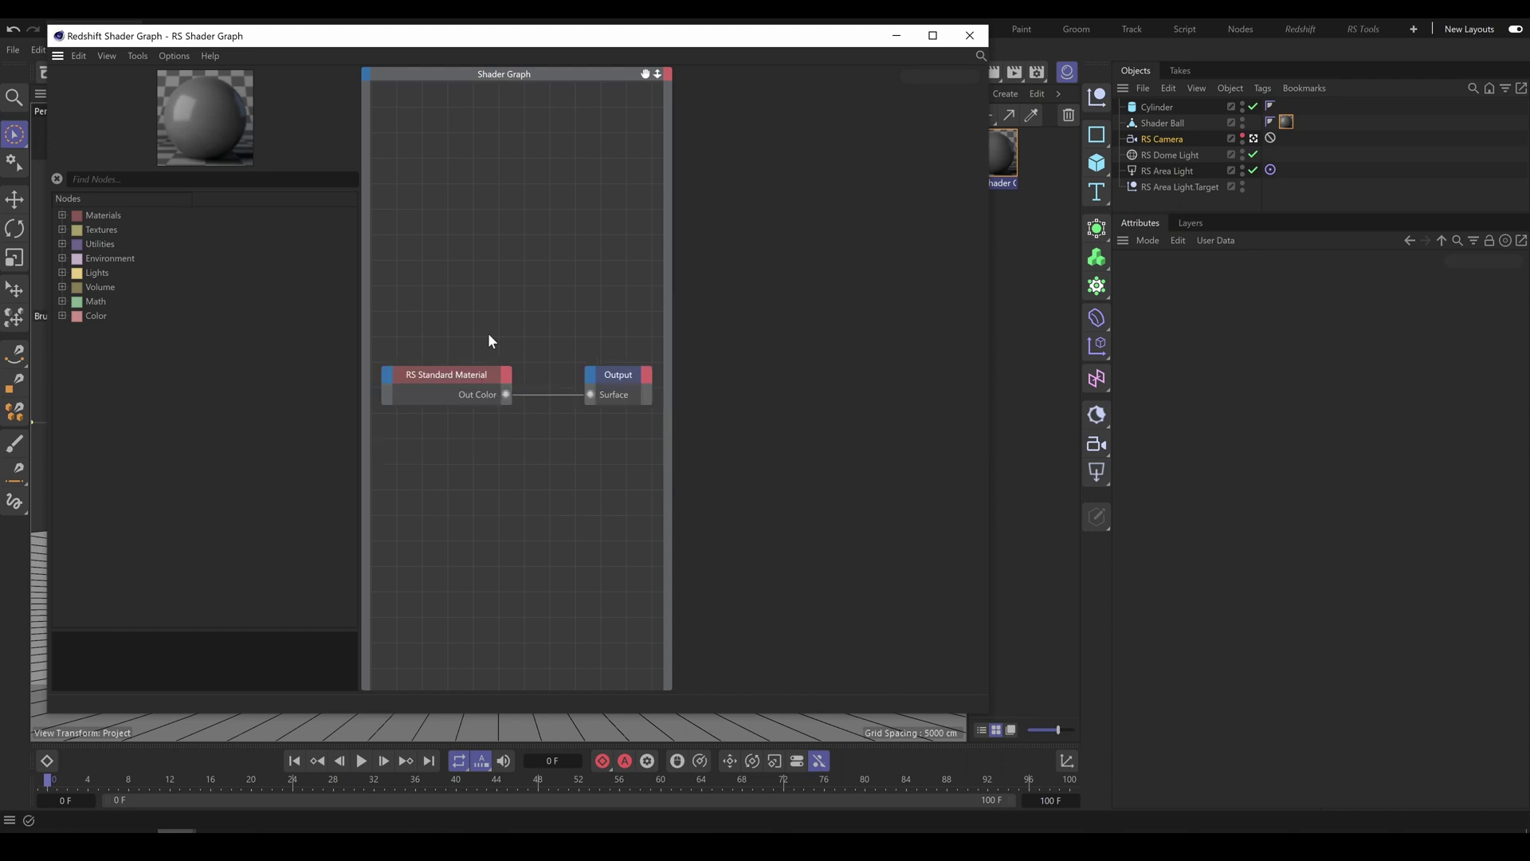
{"action": "left_click", "coordinate": [441, 378]}
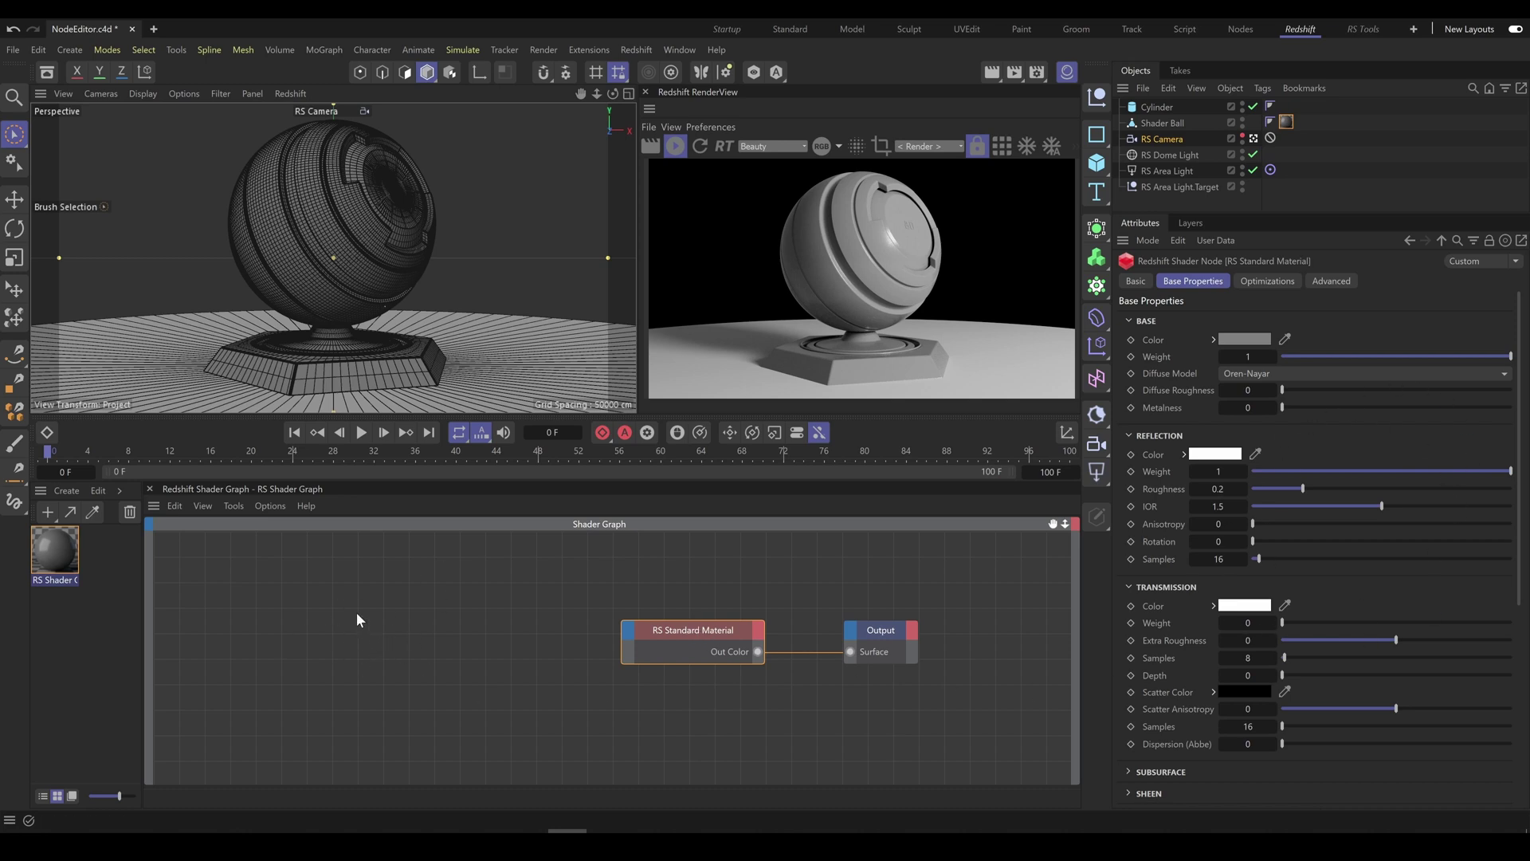
Add an AO node to the shader graph in the empty area before the RS Standard Material node.
{"action": "left_click_drag", "start_coordinate": [338, 595], "coordinate": [384, 634]}
{"action": "key", "text": "shift+c"}
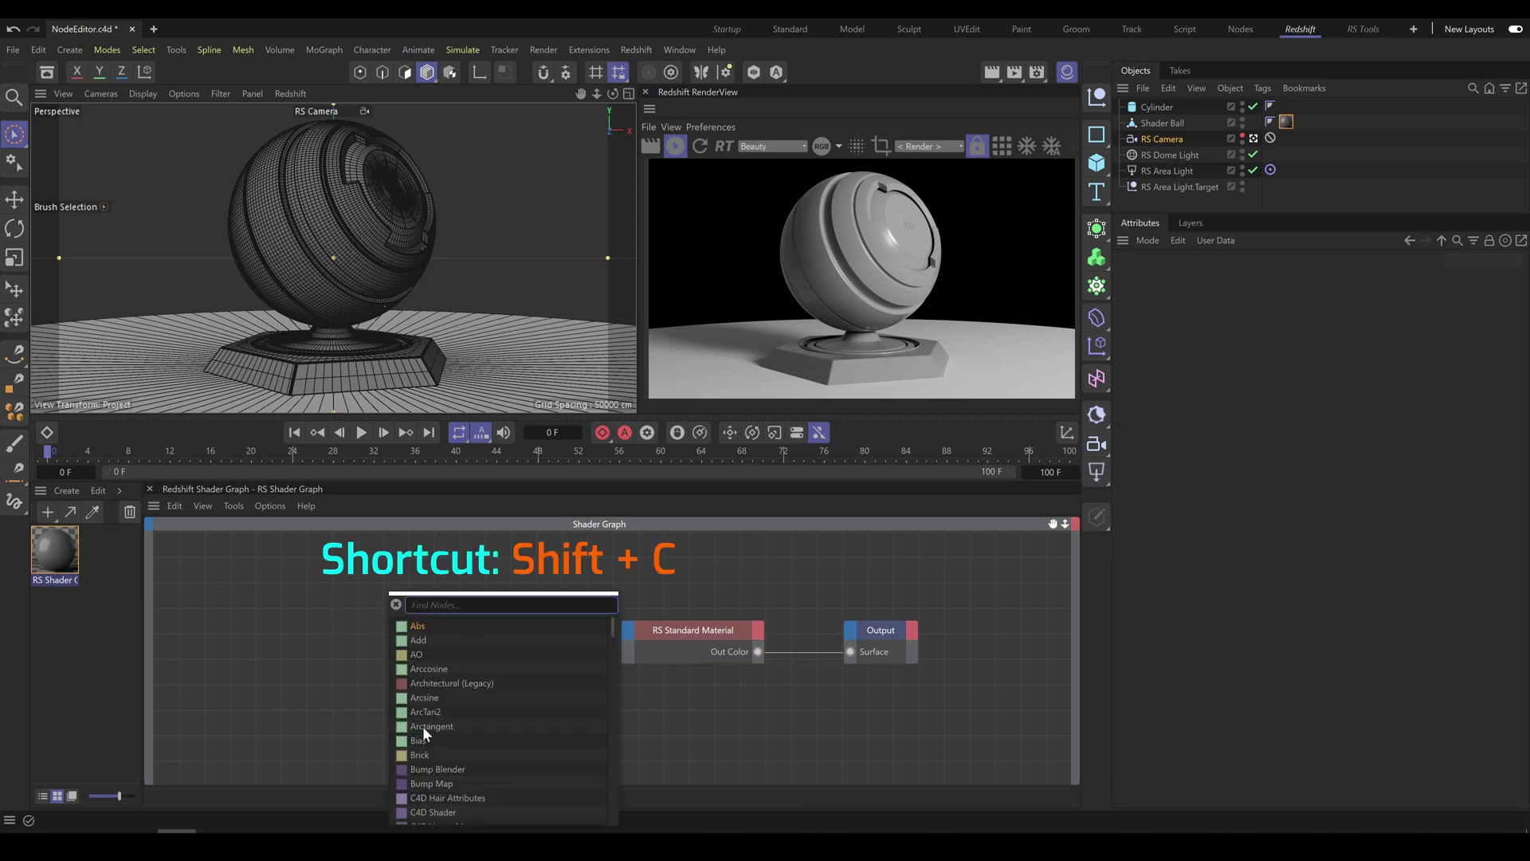
{"action": "left_click", "coordinate": [417, 654]}
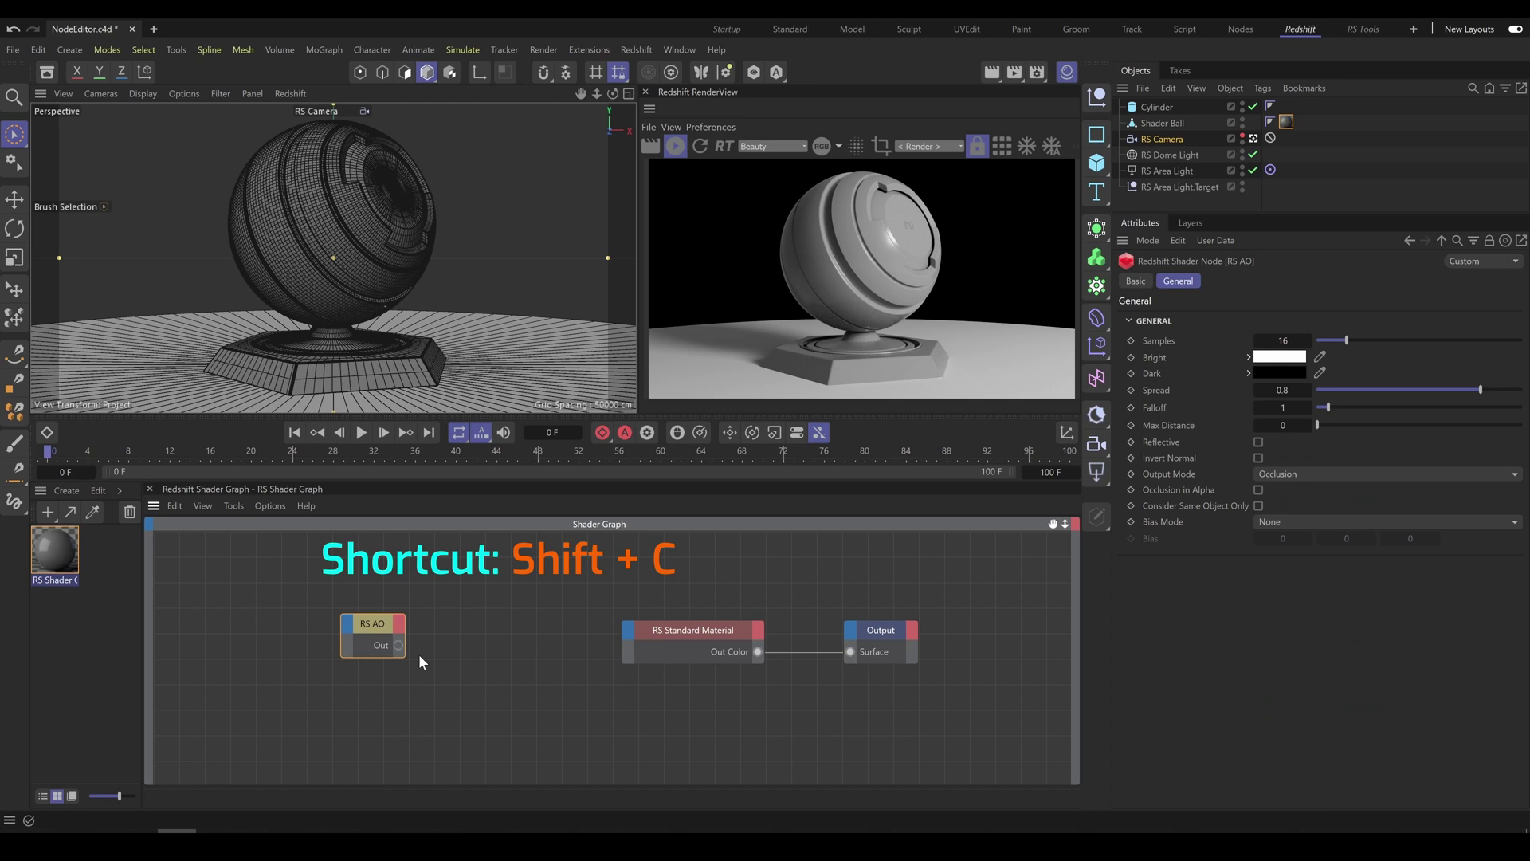